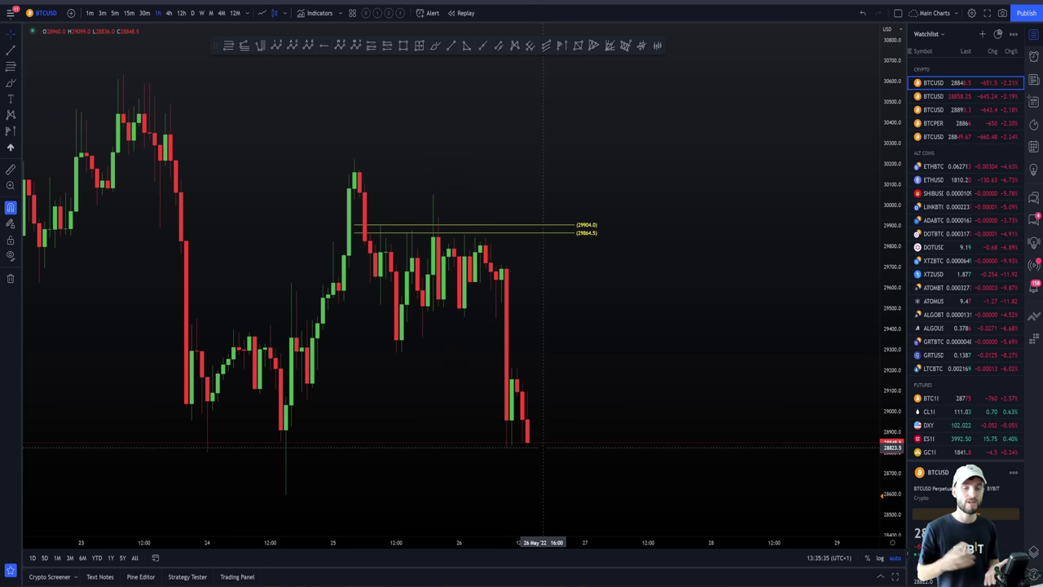
Step: Hide all chart drawings and show ETHBTC on the daily timeframe with the history back to spring 2021 in view
left_click(12, 259)
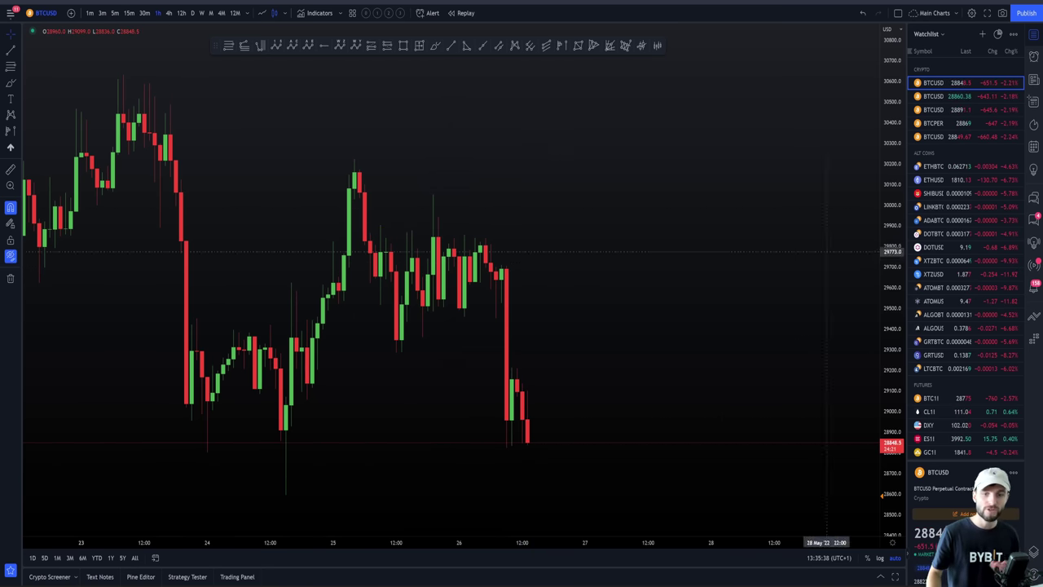
left_click(922, 166)
left_click(193, 13)
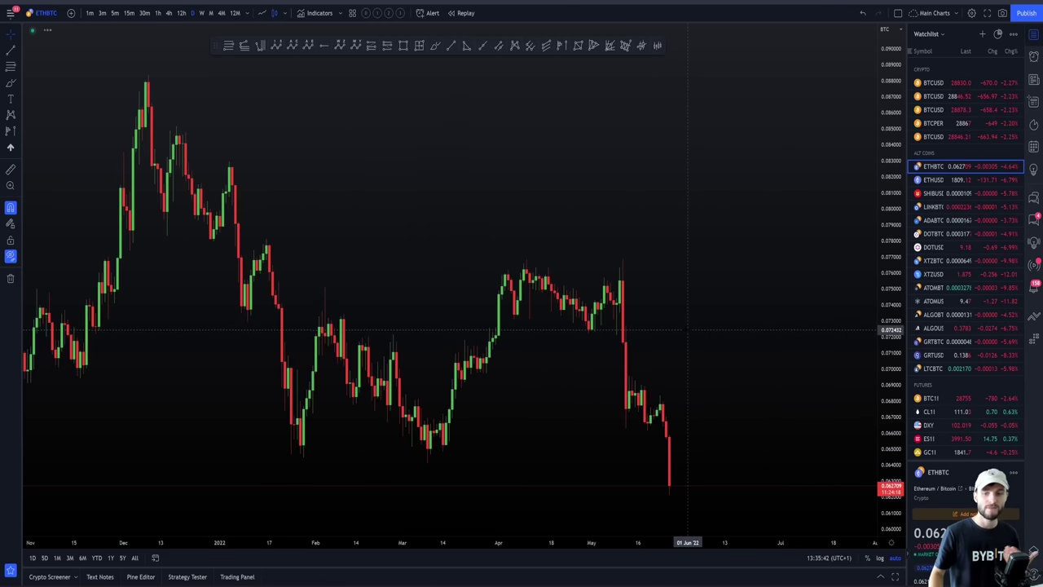
scroll(687, 330, "down", 8)
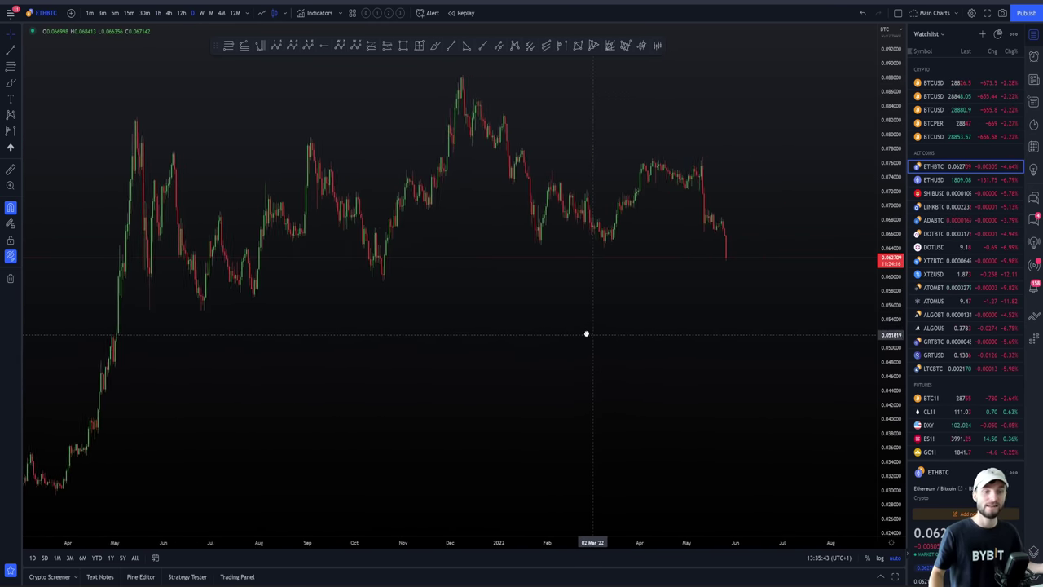
scroll(585, 334, "right", 5)
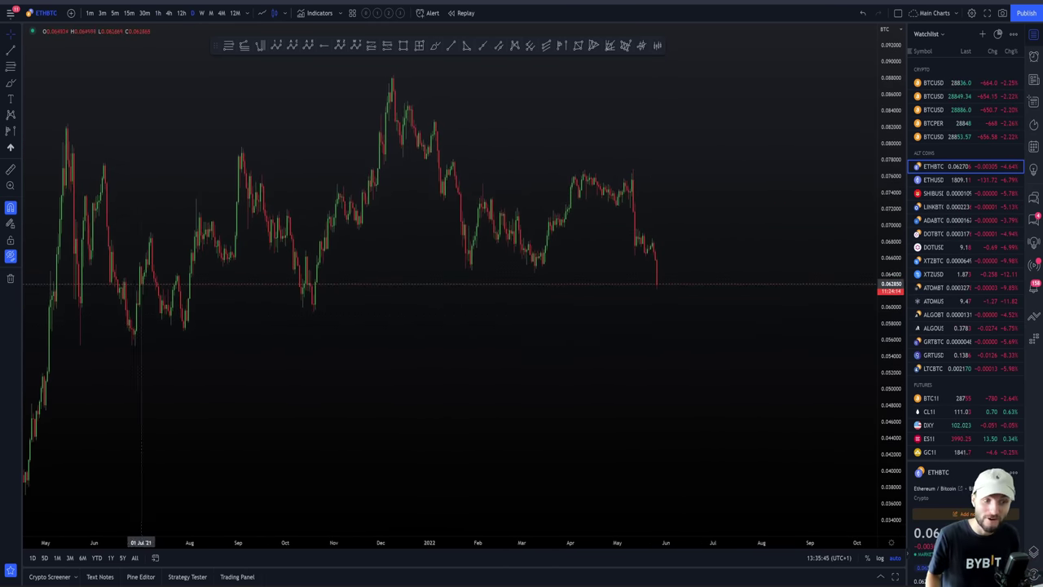
Step: Measure the ETHBTC trading range from 4 May 2021 to 26 May 2022, clear the measurement, and examine the recent sell-off
left_click_drag(50, 270, 657, 226)
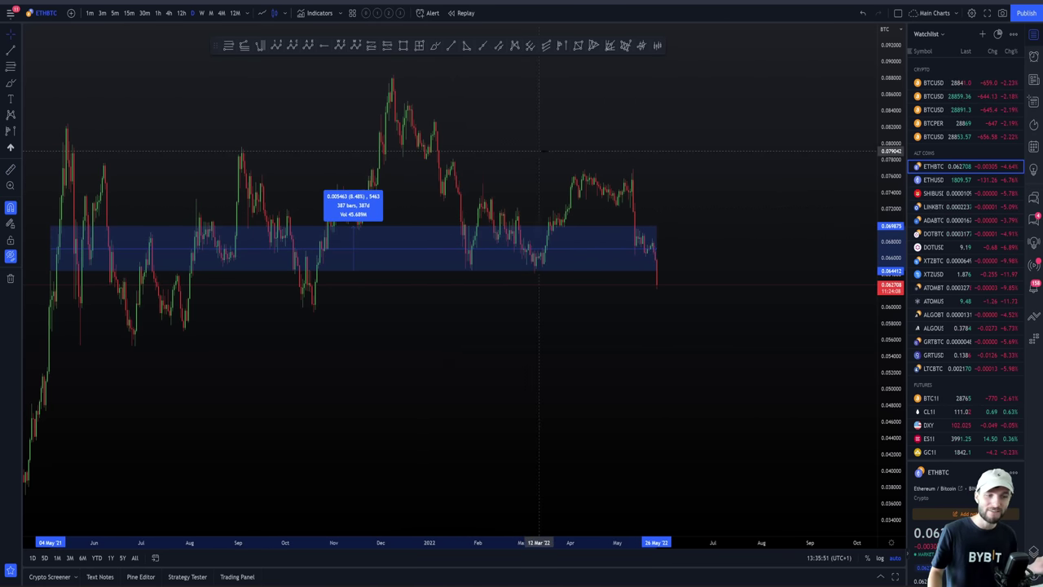
left_click(551, 151)
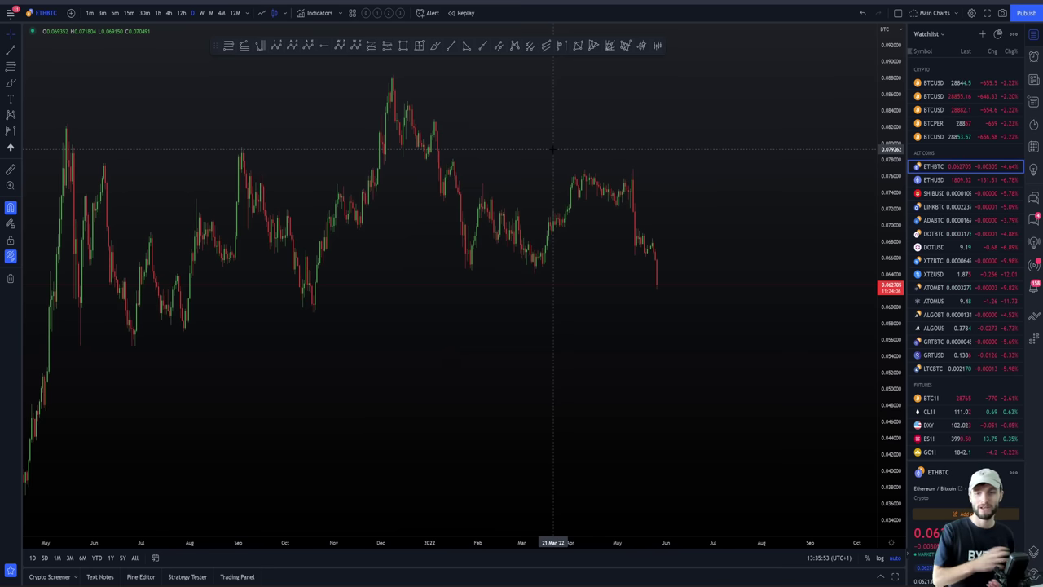
scroll(553, 150, "up", 5)
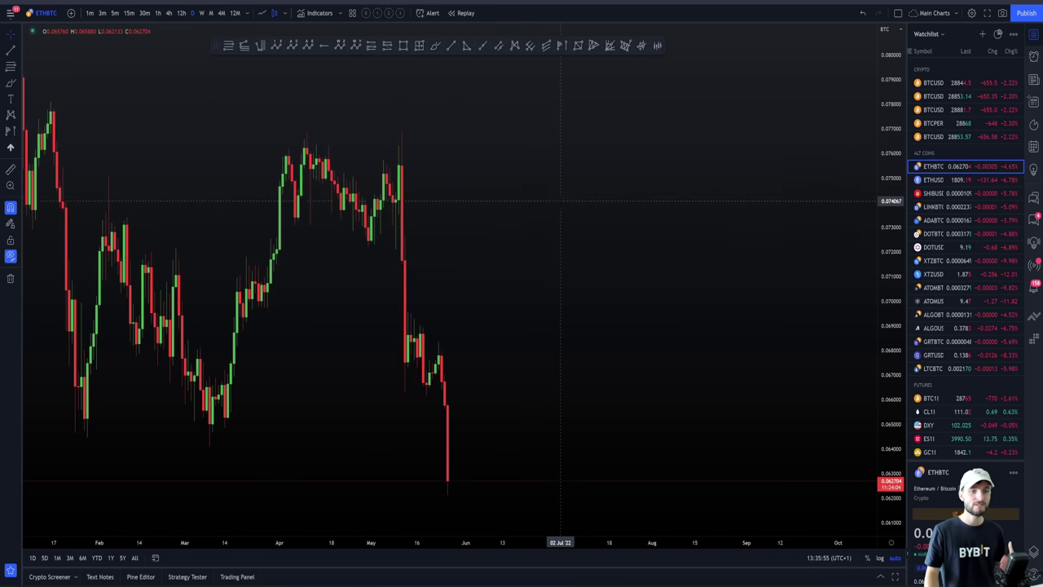
scroll(602, 227, "down", 5)
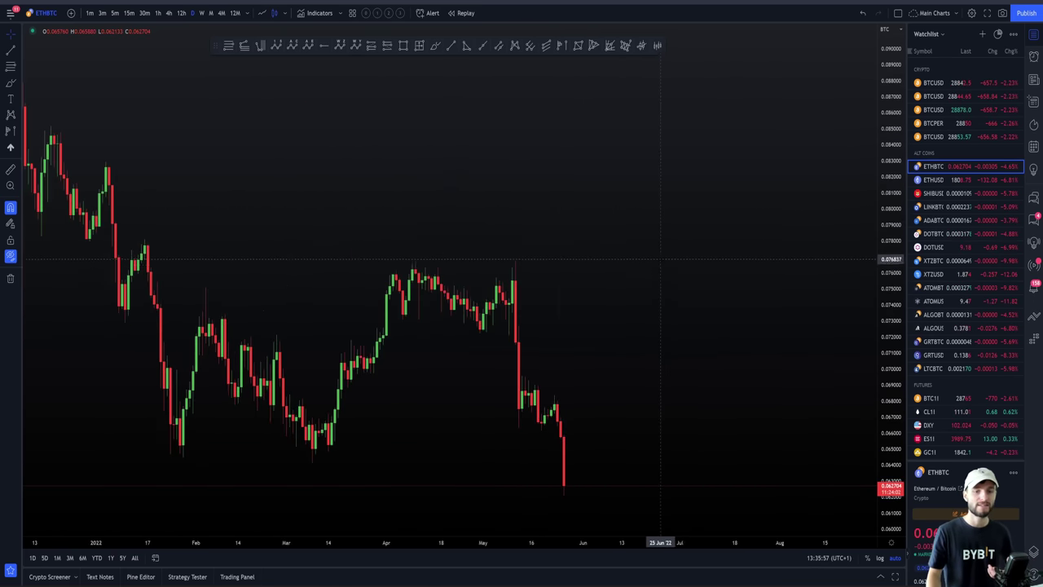
scroll(454, 320, "up", 6)
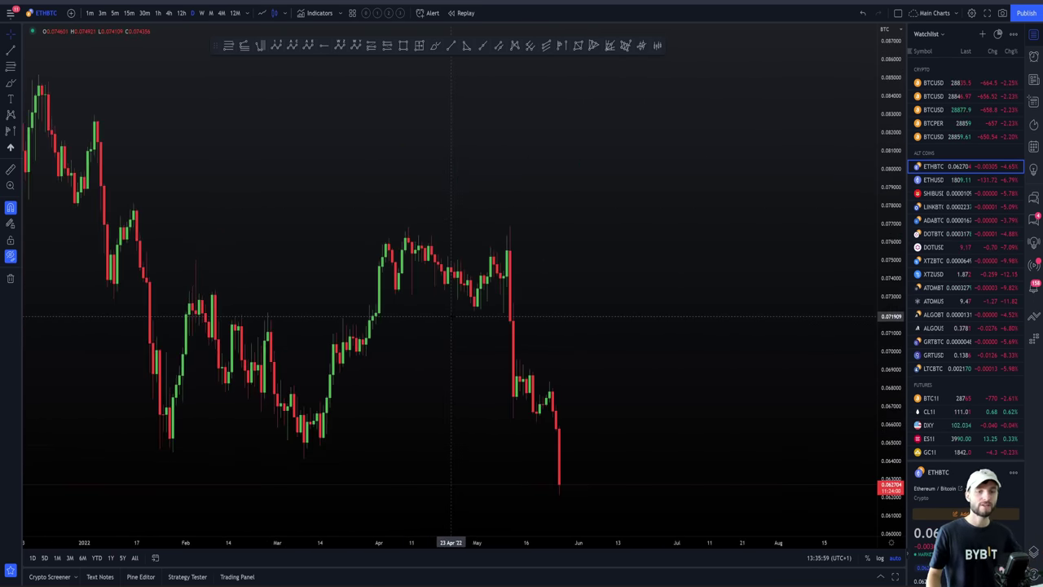
left_click_drag(545, 289, 637, 269)
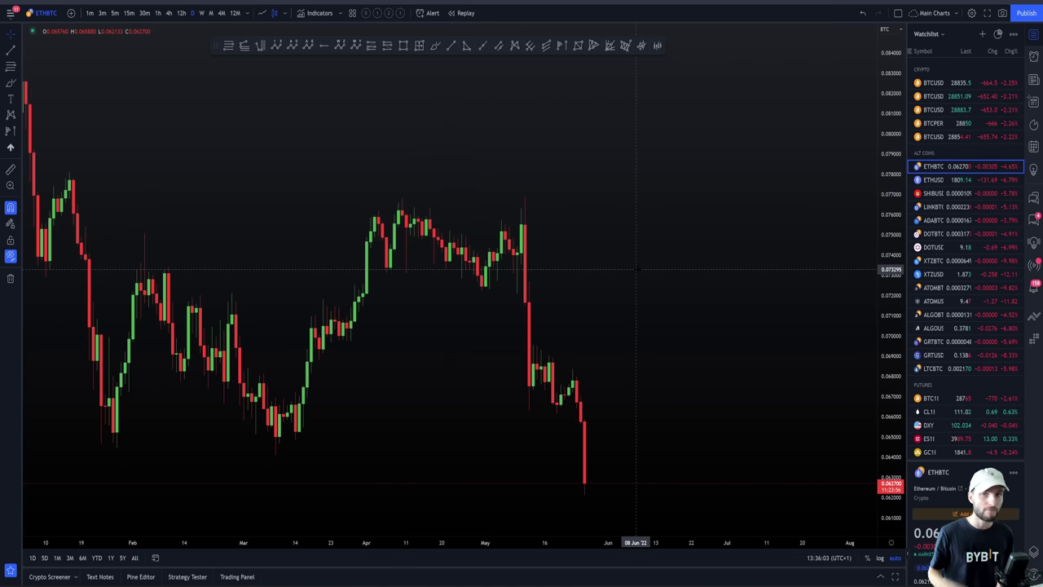
left_click_drag(637, 269, 619, 270)
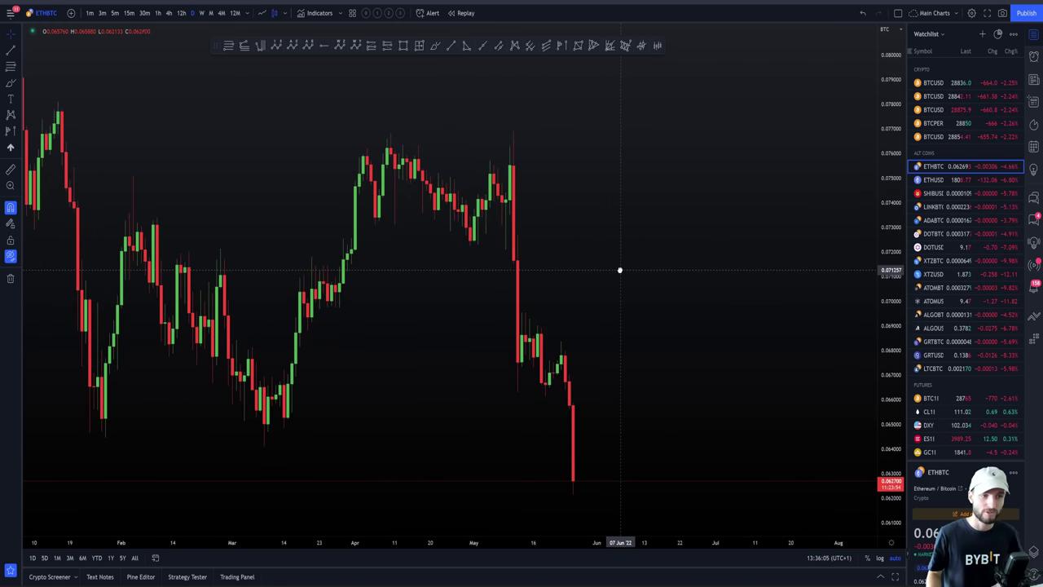
Step: Show the hidden drawings again and review the paused Contenders 150 stream on the ChartChampions site in full screen
left_click(11, 256)
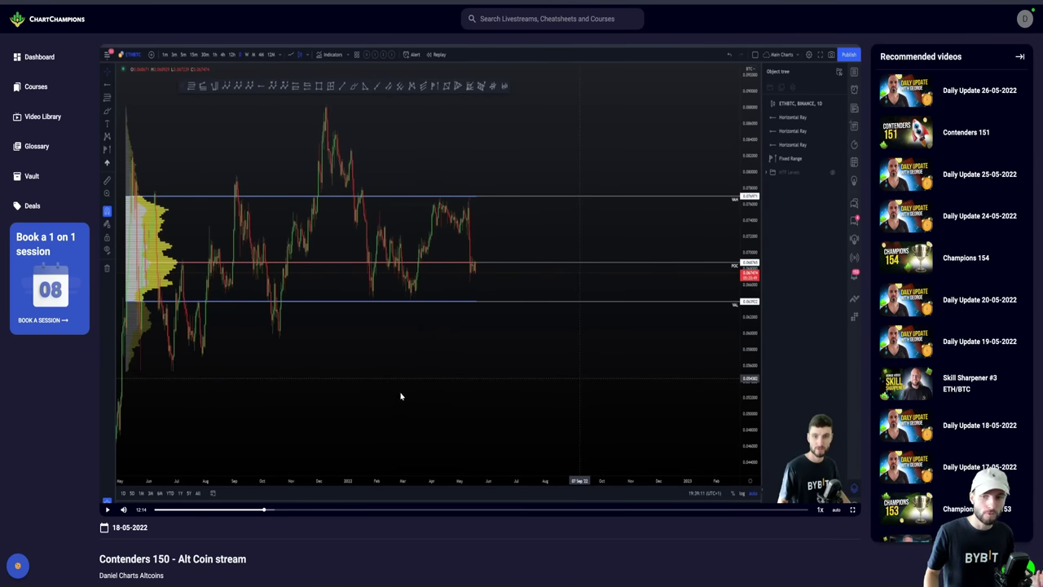
left_click(852, 510)
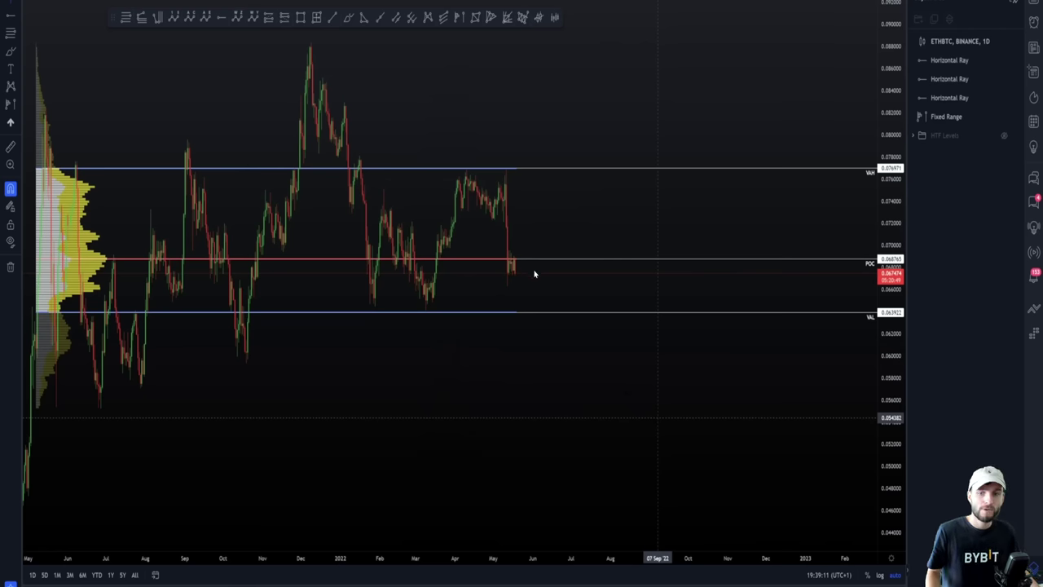
key("Escape")
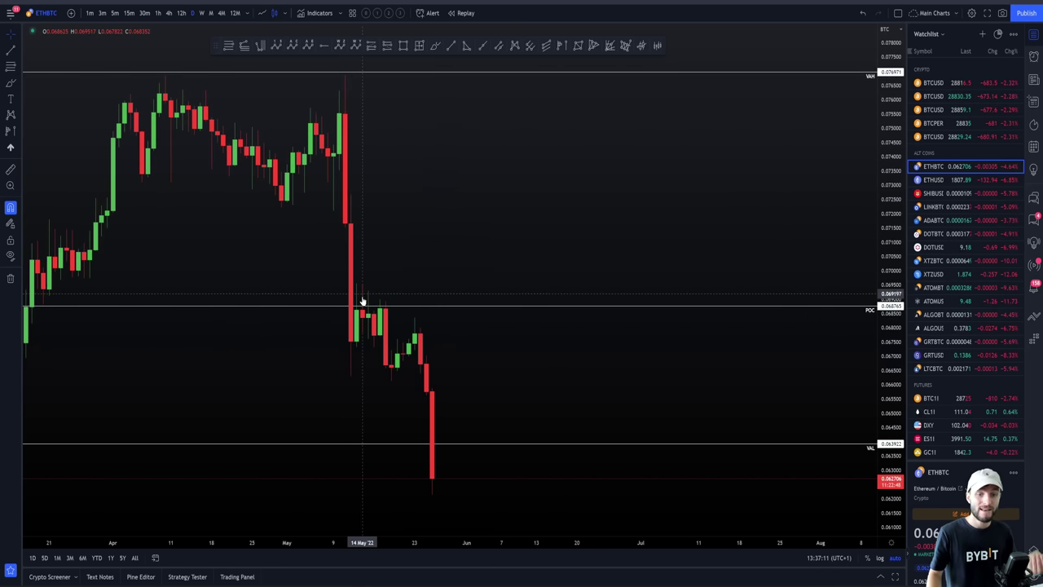
Step: Switch the ETHBTC chart to the 4-hour timeframe and inspect the May price action between the POC and VAL levels
left_click(168, 13)
scroll(440, 269, "down", 3)
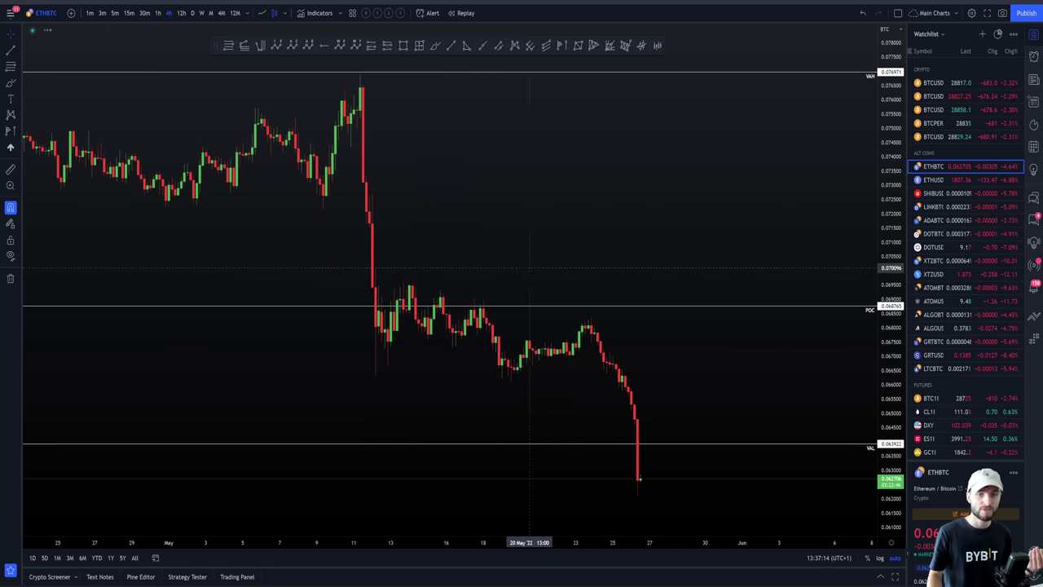
scroll(603, 269, "up", 3)
scroll(557, 256, "down", 2)
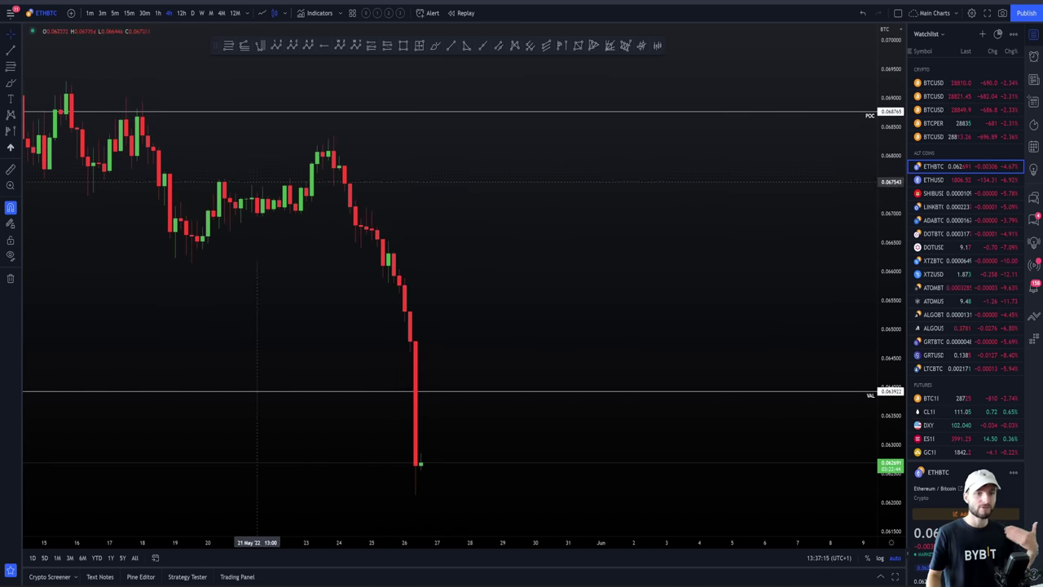
scroll(232, 236, "up", 1)
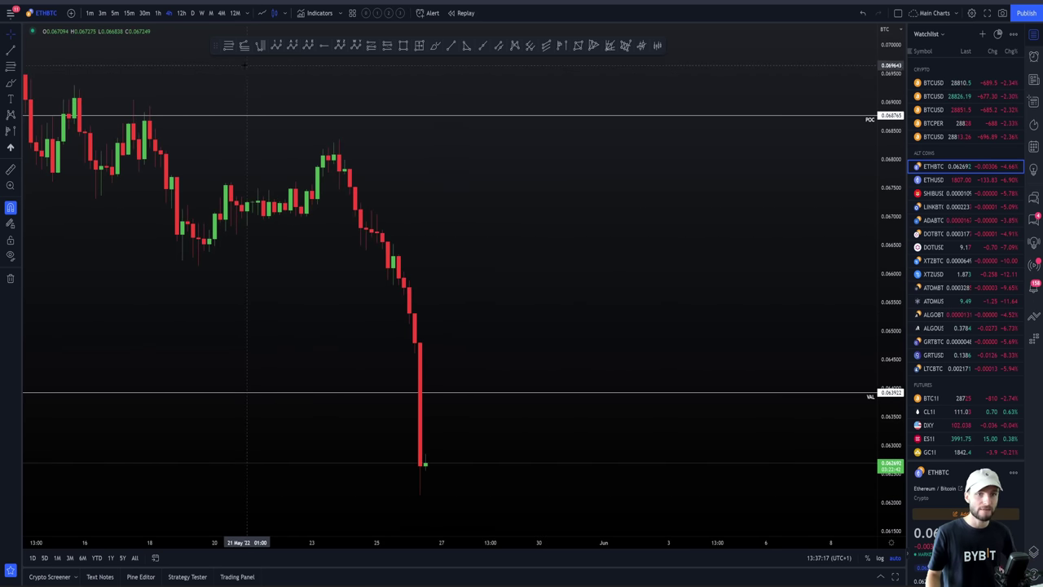
Step: Draw a Fibonacci retracement from the 13 May high at about 0.069547 to the swing low at about 0.0662
scroll(65, 82, "down", 1)
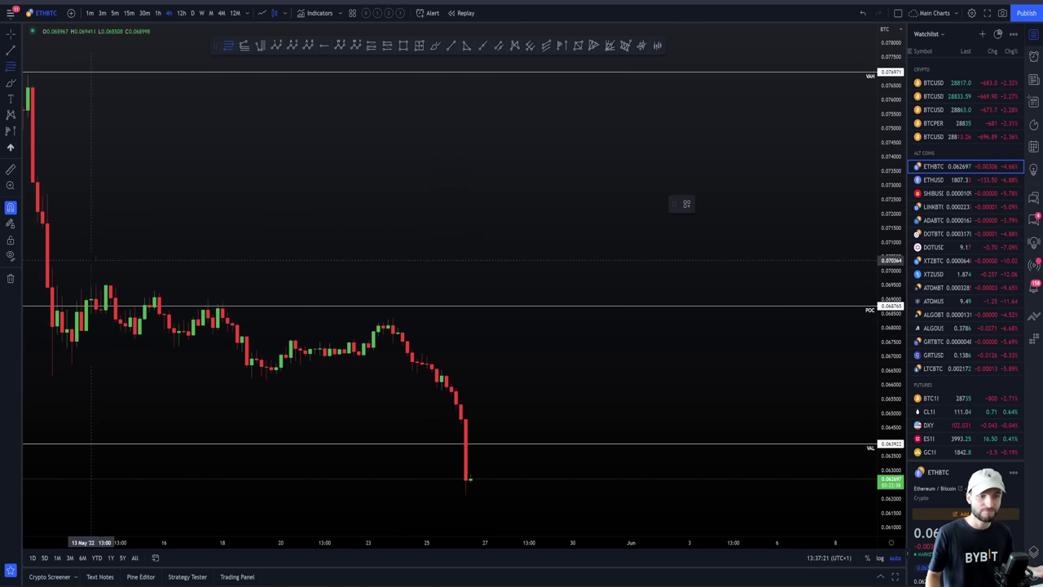
left_click(95, 284)
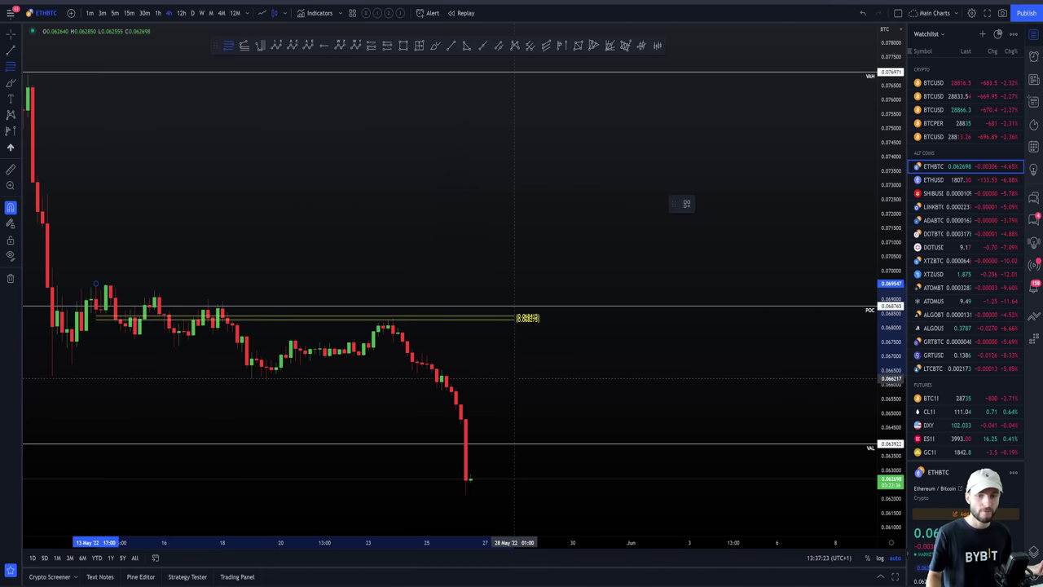
left_click(520, 379)
scroll(520, 380, "up", 1)
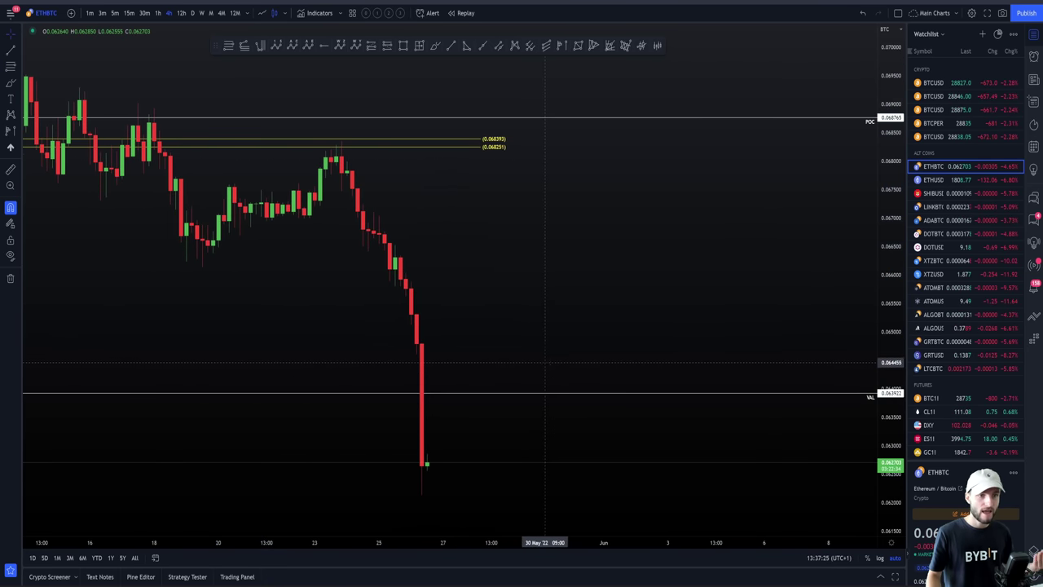
scroll(133, 164, "right", 2)
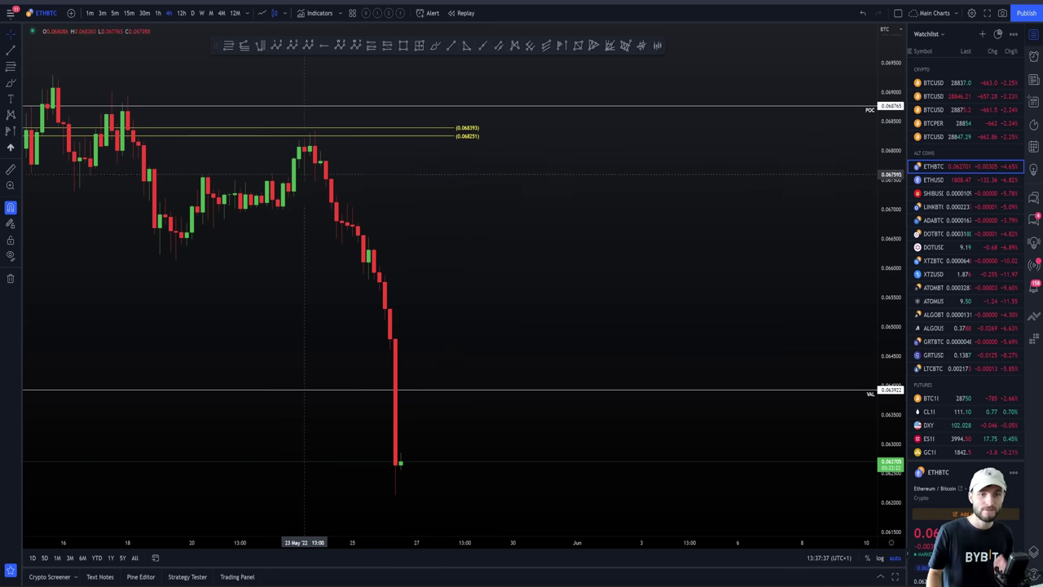
Step: Switch ETHBTC to the 1-hour timeframe and bring up the BTCUSD chart for comparison with its retracement levels
left_click(158, 13)
scroll(559, 155, "down", 5)
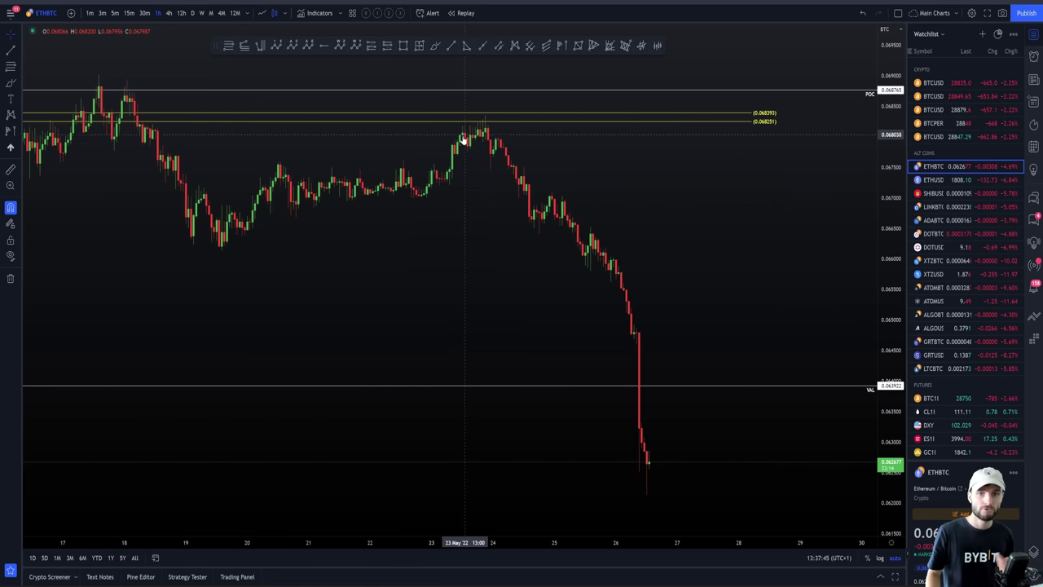
left_click(936, 83)
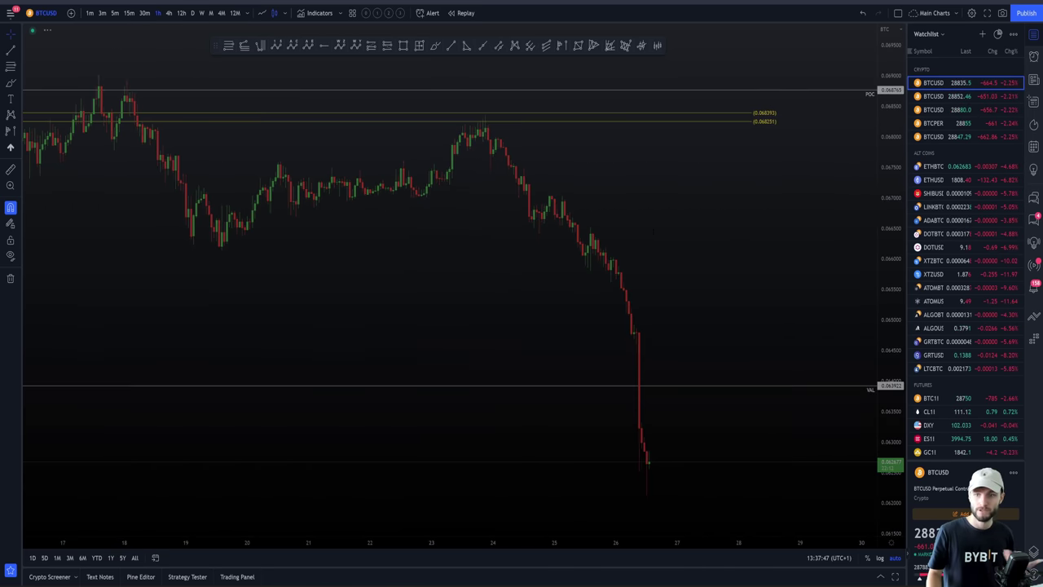
scroll(570, 269, "up", 3)
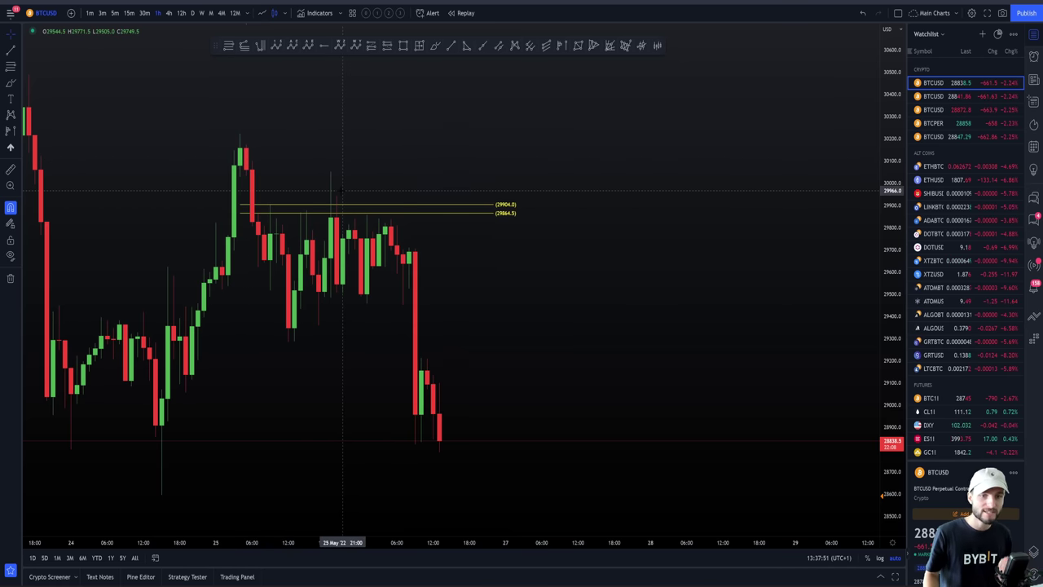
Step: Return to the ETHBTC chart and examine how price reacted around the retracement levels below the POC
key("Down")
key("Down")
key("Down")
key("Down")
key("Down")
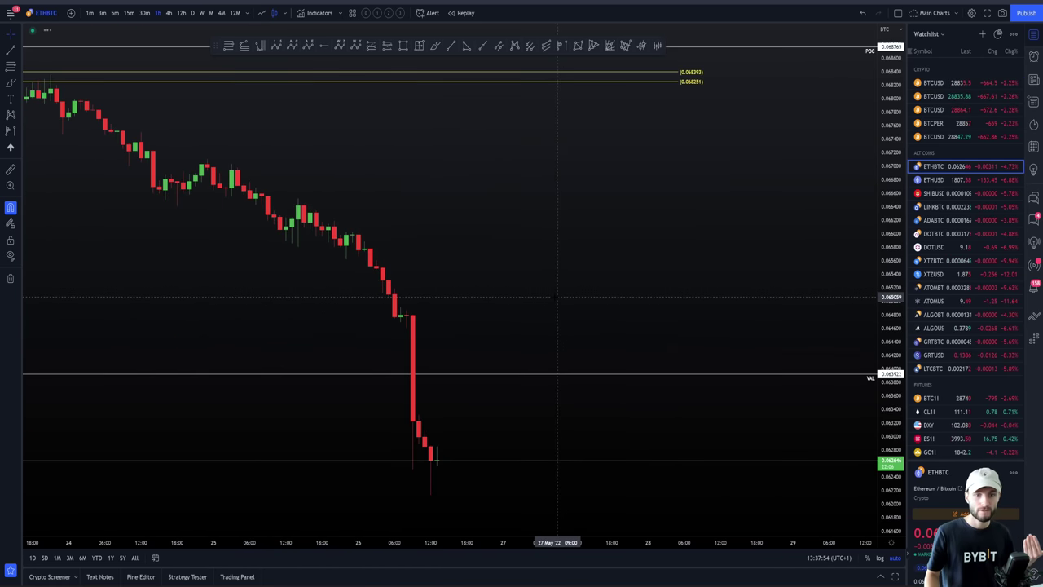
scroll(505, 379, "down", 5)
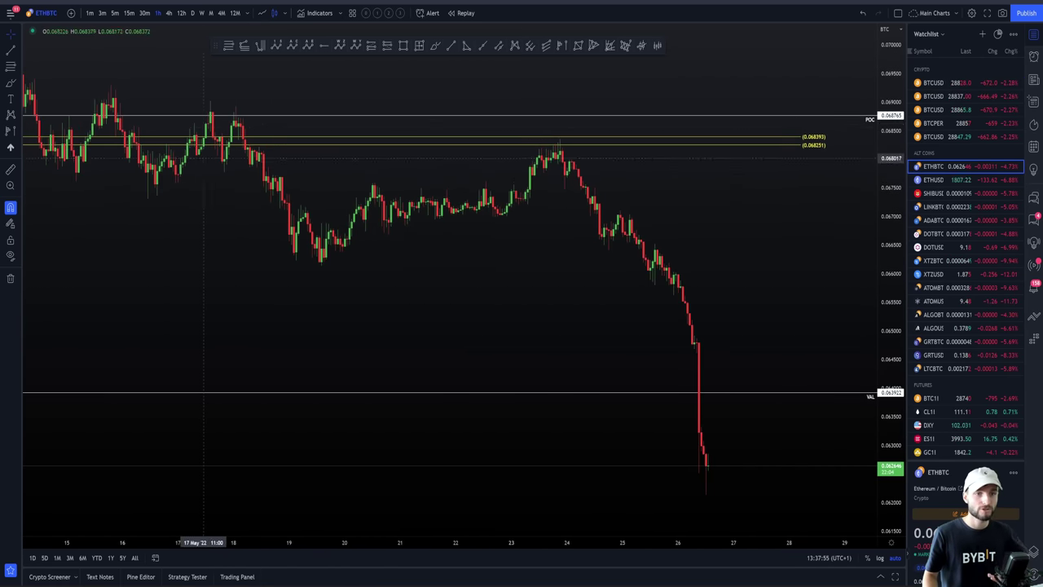
scroll(220, 123, "up", 2)
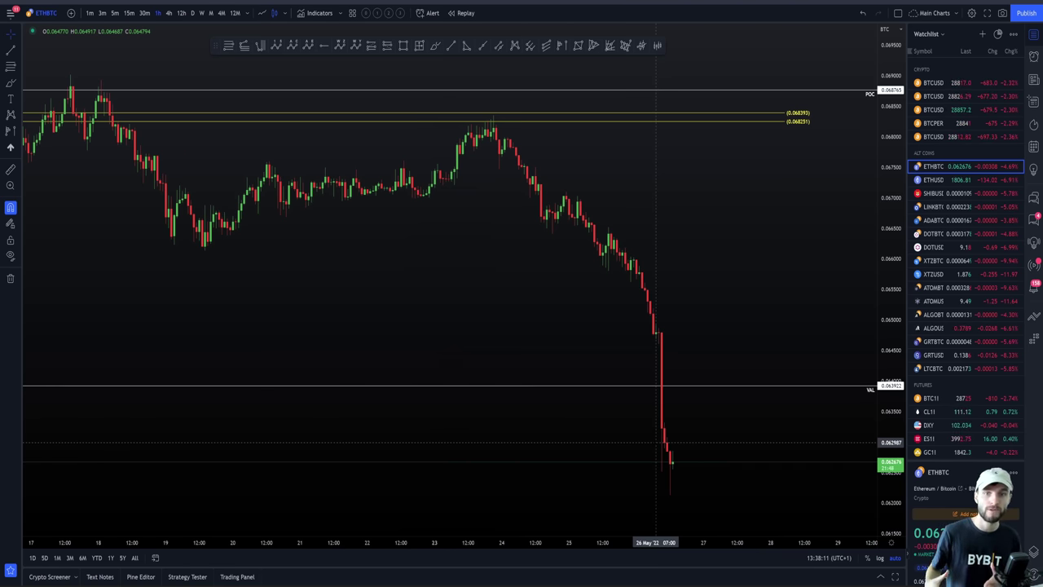
Step: Switch ETHBTC back to the daily timeframe and frame the decline from the VAH through the VAL
scroll(657, 442, "down", 5)
left_click_drag(636, 399, 487, 371)
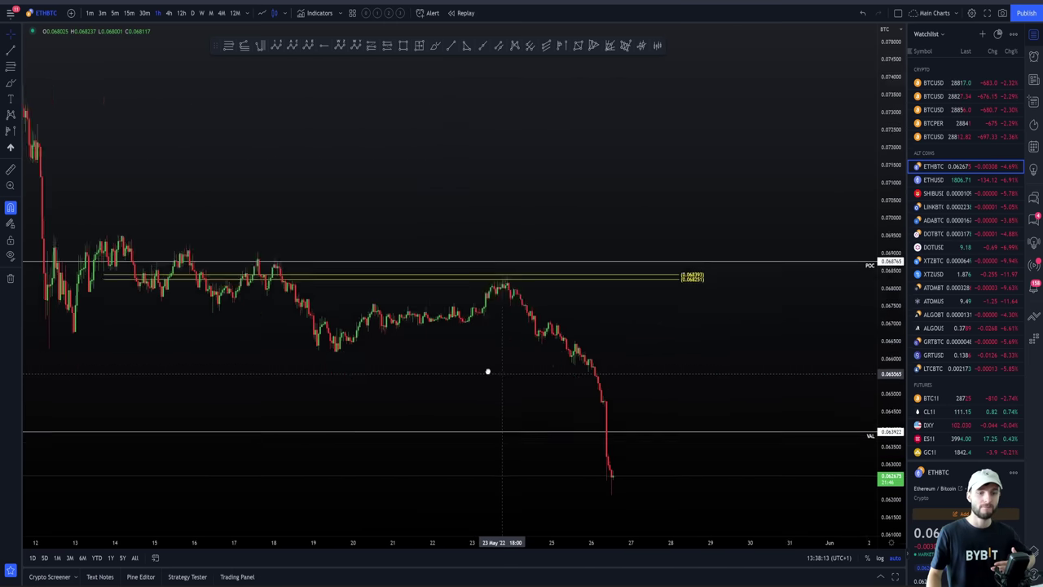
left_click(169, 13)
left_click(192, 13)
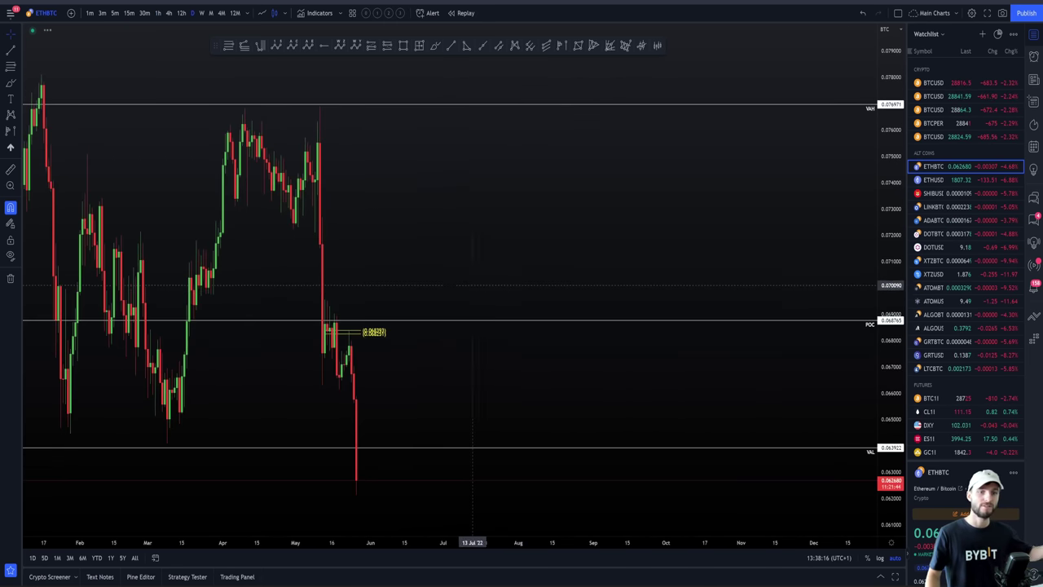
left_click_drag(473, 285, 673, 236)
scroll(658, 290, "up", 5)
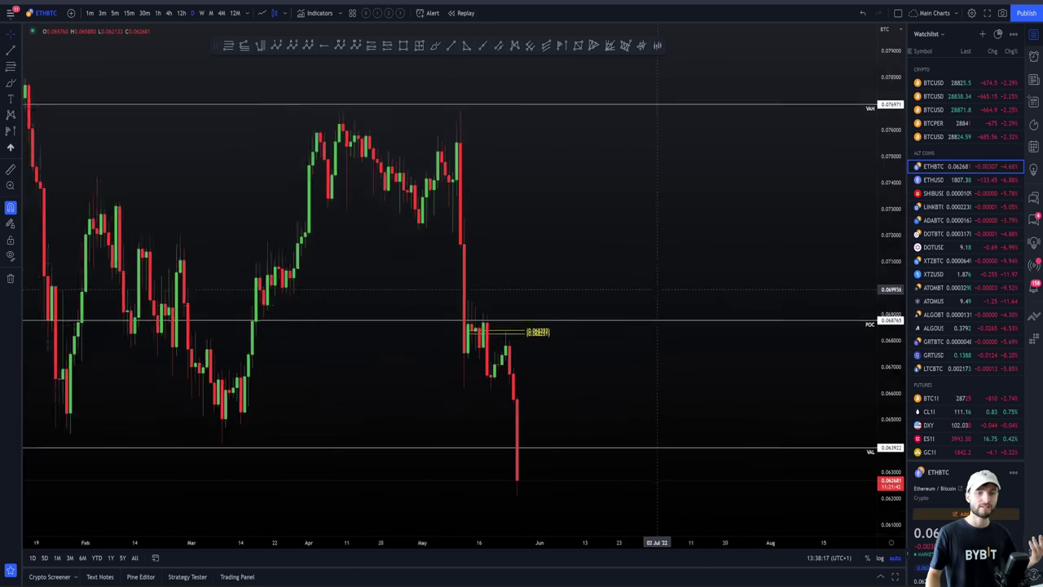
scroll(657, 289, "up", 4)
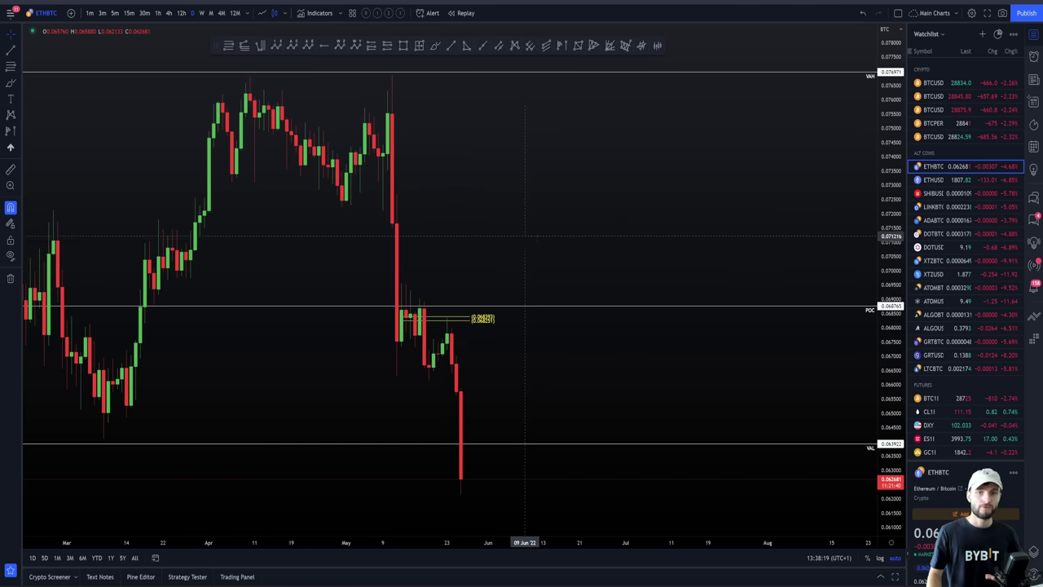
Step: Mark the March 2022 low with a brush circle and a line from the January low, undoing the extra stroke inside the circle
scroll(309, 408, "down", 2)
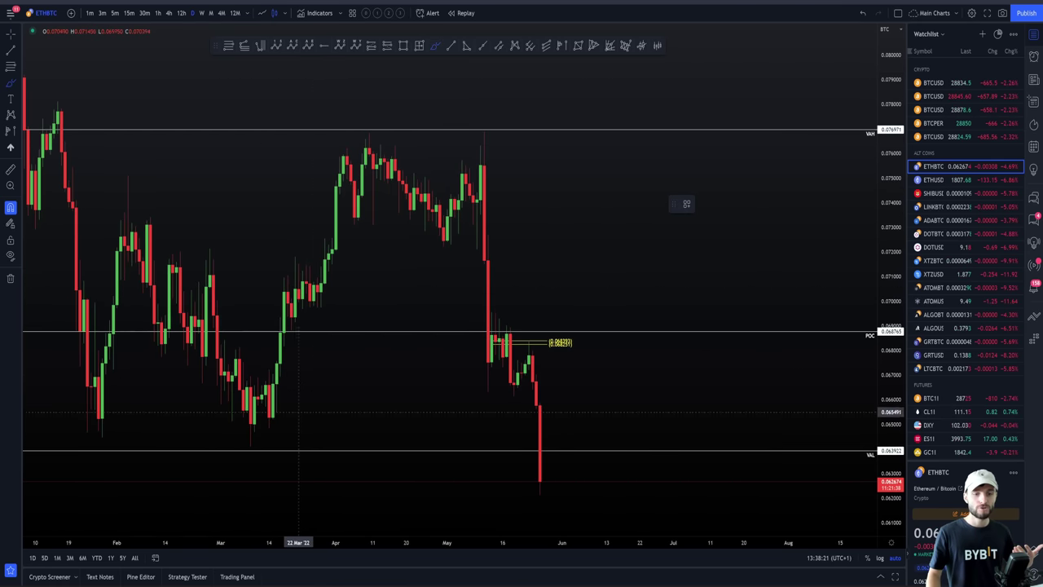
left_click_drag(255, 427, 258, 430)
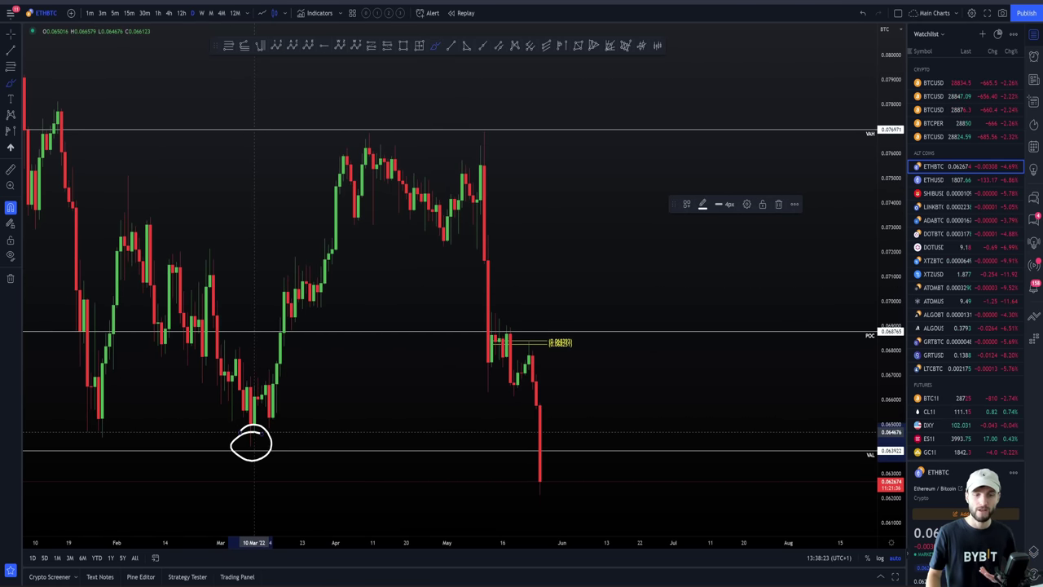
mouse_move(105, 441)
left_mouse_down()
mouse_move(278, 440)
mouse_move(247, 438)
mouse_move(251, 447)
left_mouse_up()
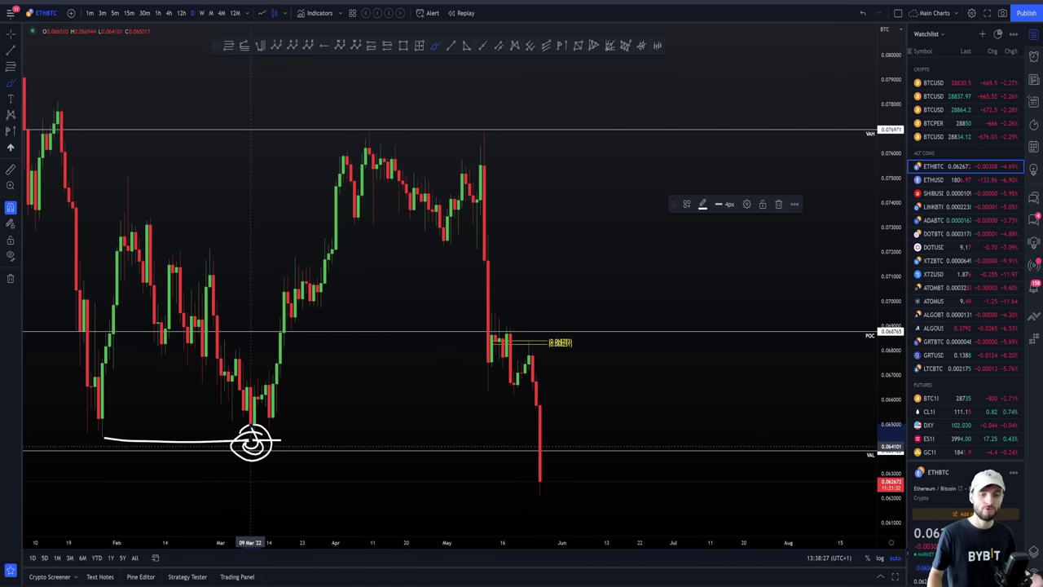
key("ctrl+z")
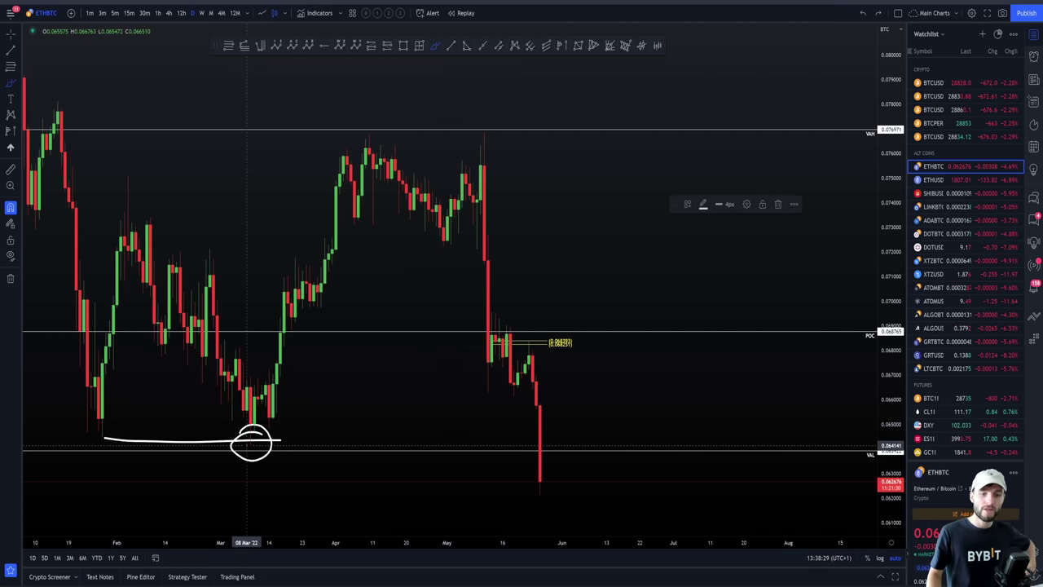
Step: Trace the rise from the March low to the April high with the brush, and underline the highs just below the VAH
mouse_move(250, 446)
left_mouse_down()
mouse_move(290, 315)
mouse_move(368, 134)
left_mouse_up()
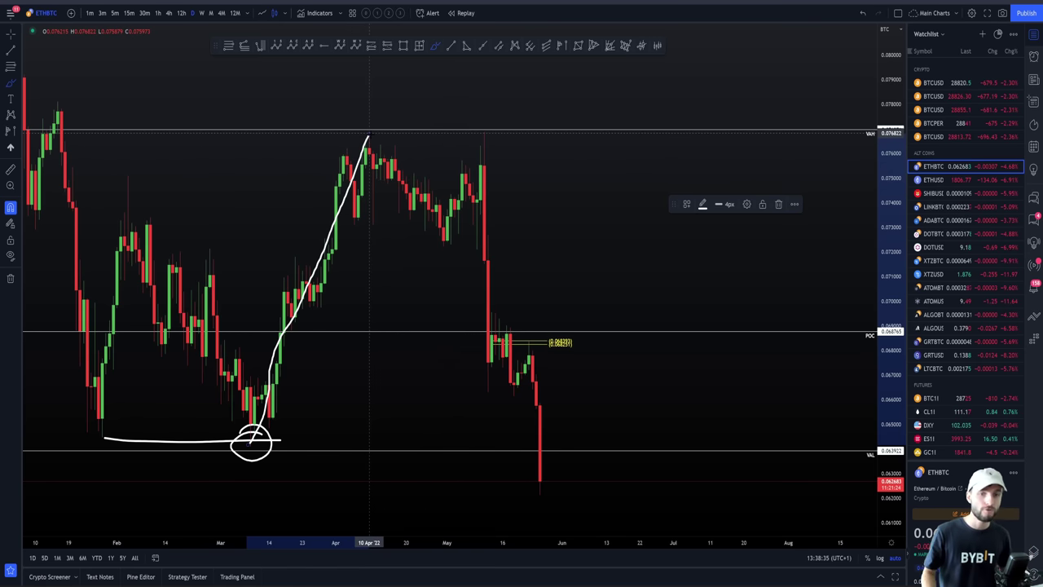
mouse_move(245, 438)
left_mouse_down()
mouse_move(254, 432)
mouse_move(249, 444)
left_mouse_up()
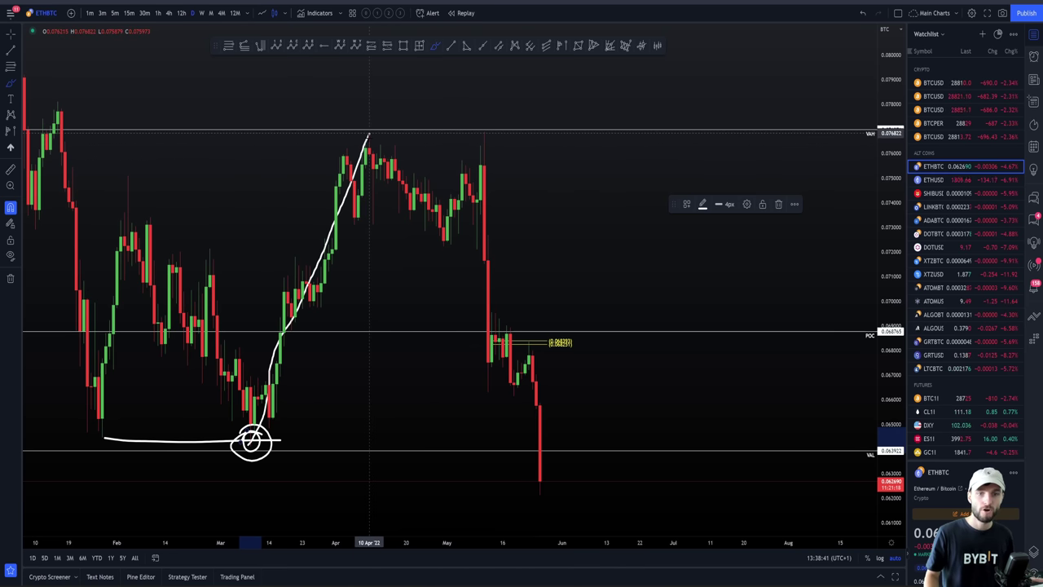
mouse_move(369, 134)
left_mouse_down()
mouse_move(472, 132)
mouse_move(480, 145)
left_mouse_up()
key("ctrl+z")
key("ctrl+z")
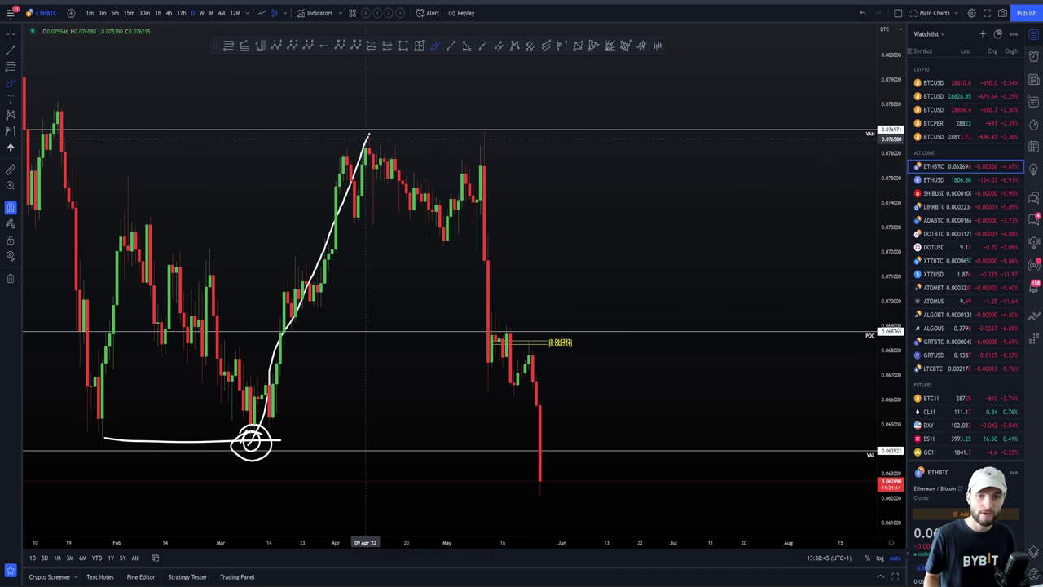
left_click_drag(368, 133, 512, 139)
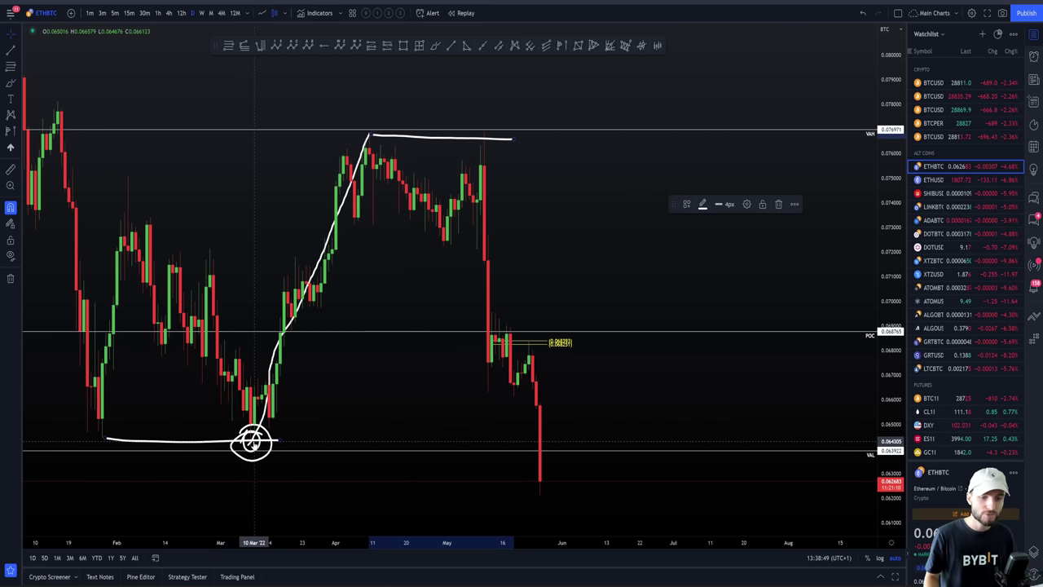
Step: Delete the small inner brush circle at the March low and the stroke rising from it to the April high
left_click(258, 444)
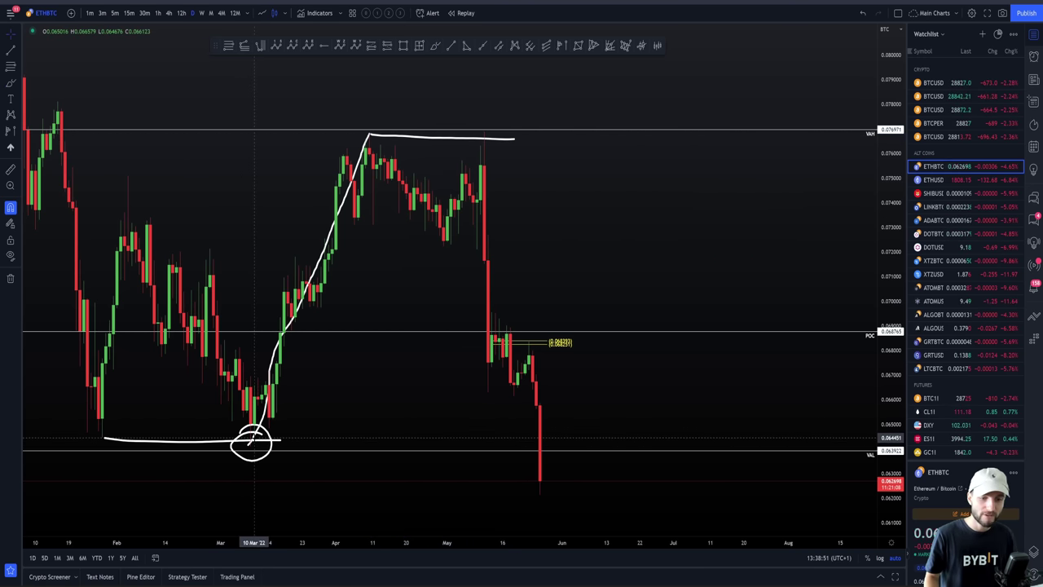
left_click(253, 441)
key("Delete")
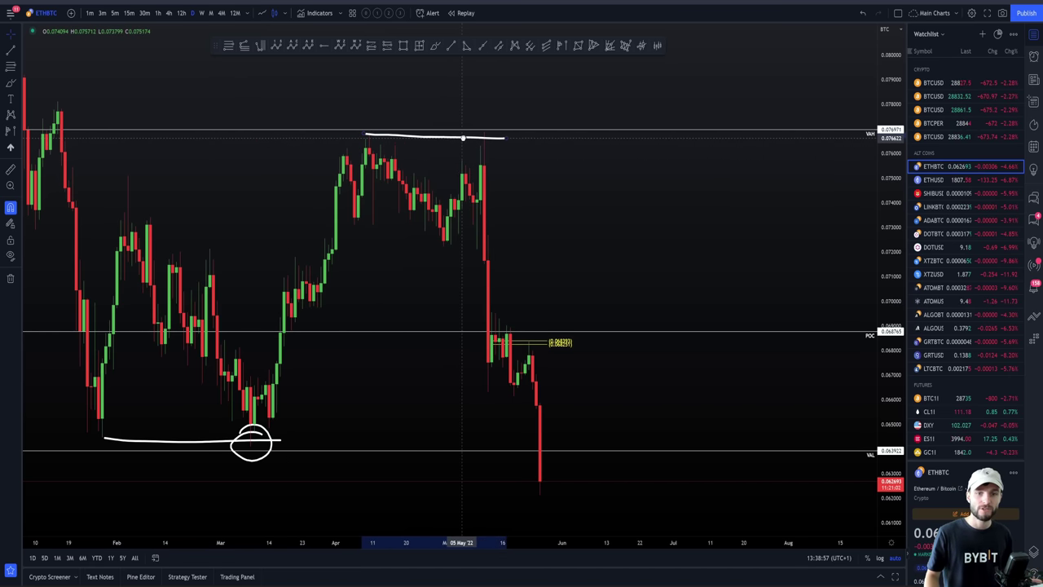
Step: Examine the daily range between the VAL lows and VAH highs, including the earlier price history and the May decline
left_click_drag(469, 143, 824, 268)
scroll(824, 261, "up", 5)
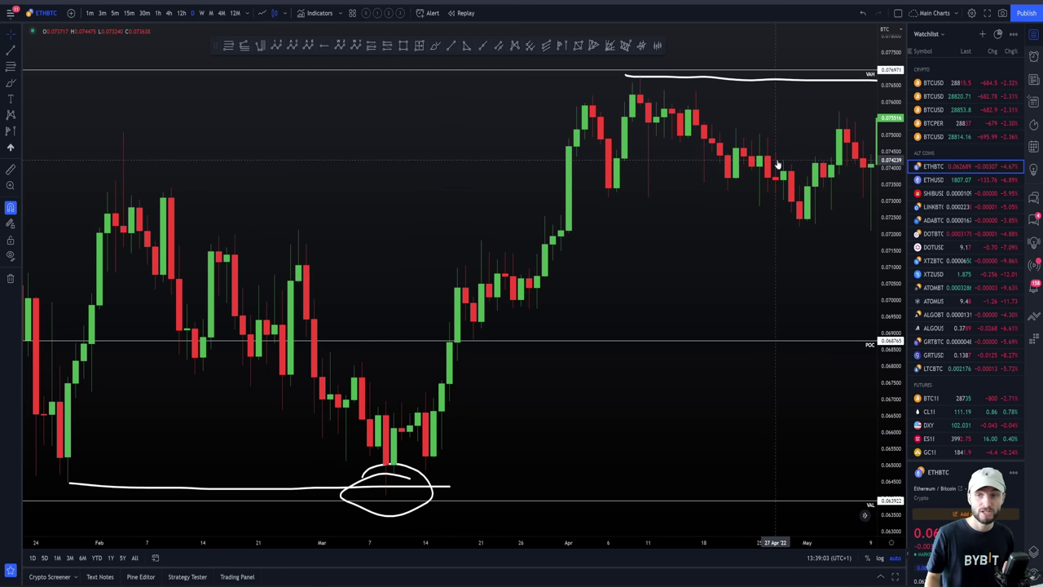
left_click_drag(884, 175, 835, 217)
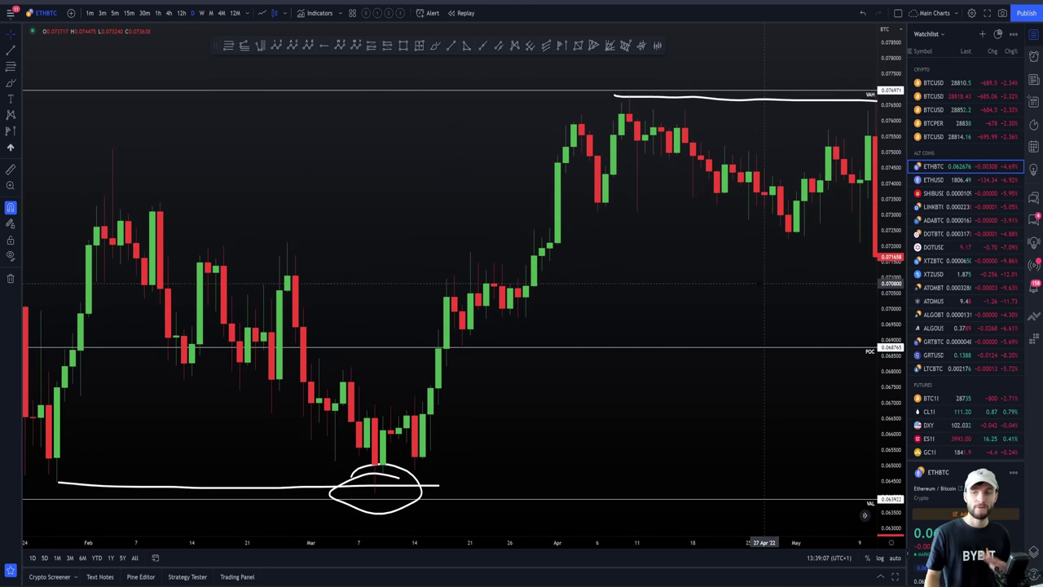
scroll(770, 367, "right", 5)
scroll(772, 390, "down", 3)
scroll(773, 390, "down", 3)
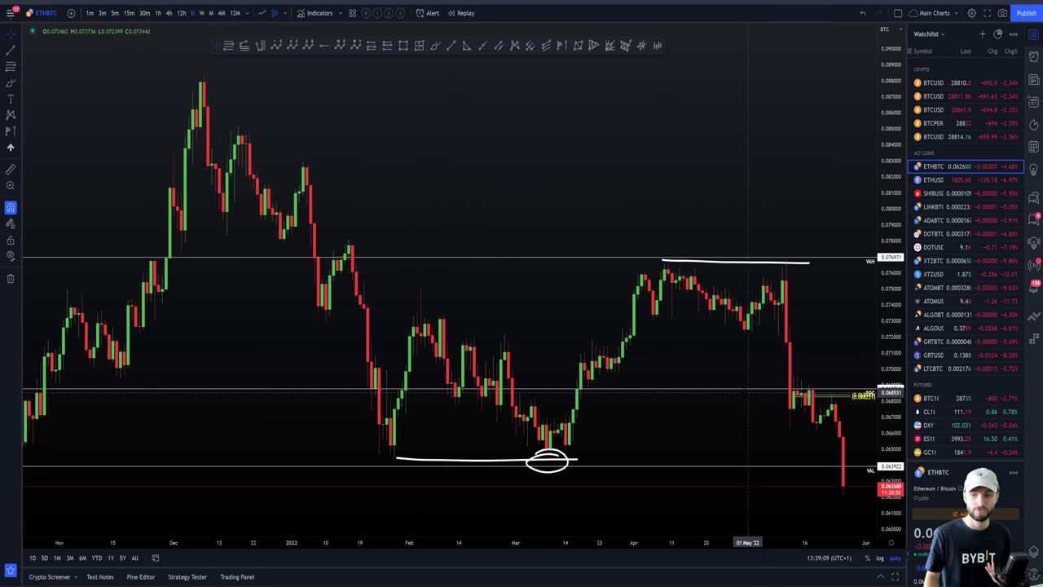
scroll(608, 377, "right", 5)
scroll(595, 334, "up", 3)
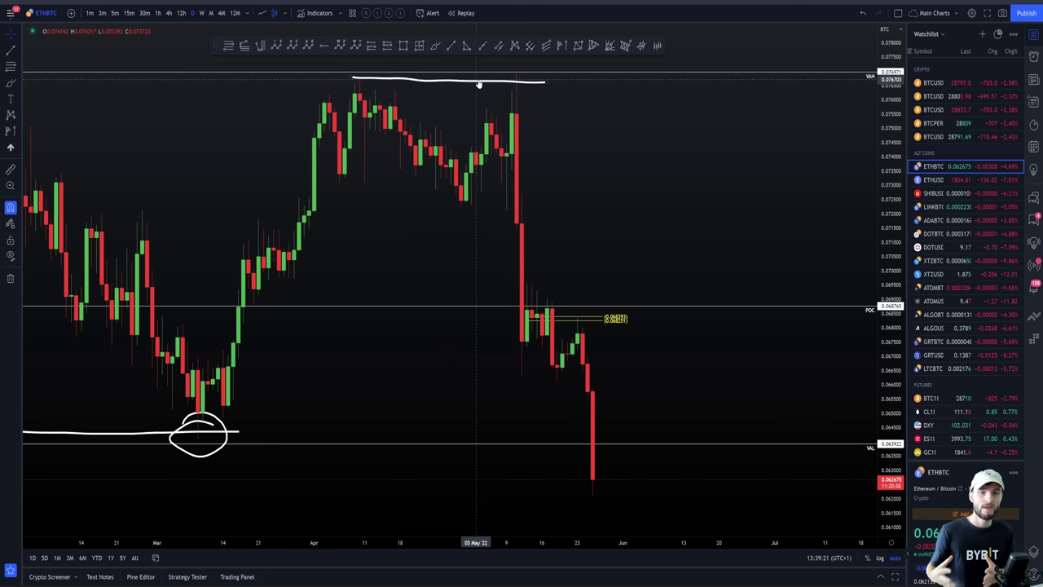
Step: Circle the May high at the VAH with the brush, and undo all the brush annotations on the daily chart
left_click(435, 46)
left_click_drag(502, 79, 511, 66)
key("ctrl+z")
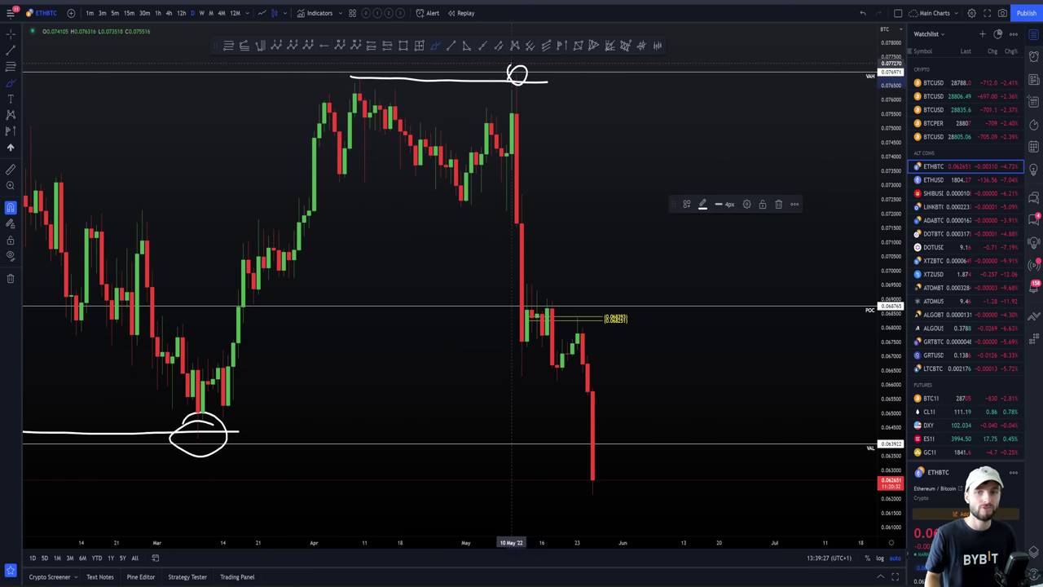
key("ctrl+z")
key("ctrl+z")
key("ctrl+z")
key("ctrl+z")
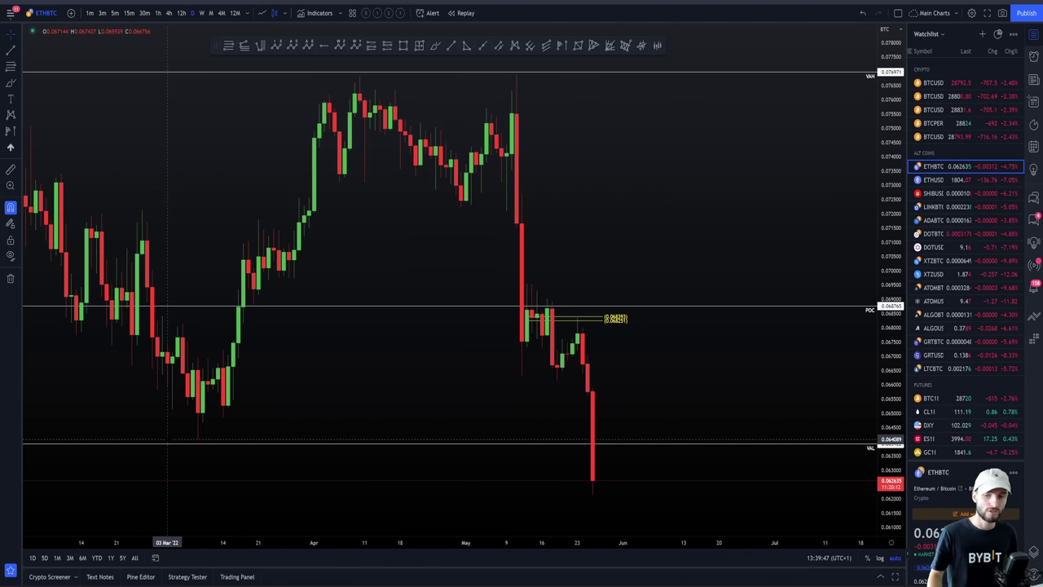
Step: Compare the latest ETHBTC drop through the VAL on the 1-hour, 4-hour and 30-minute timeframes
scroll(167, 439, "right", 5)
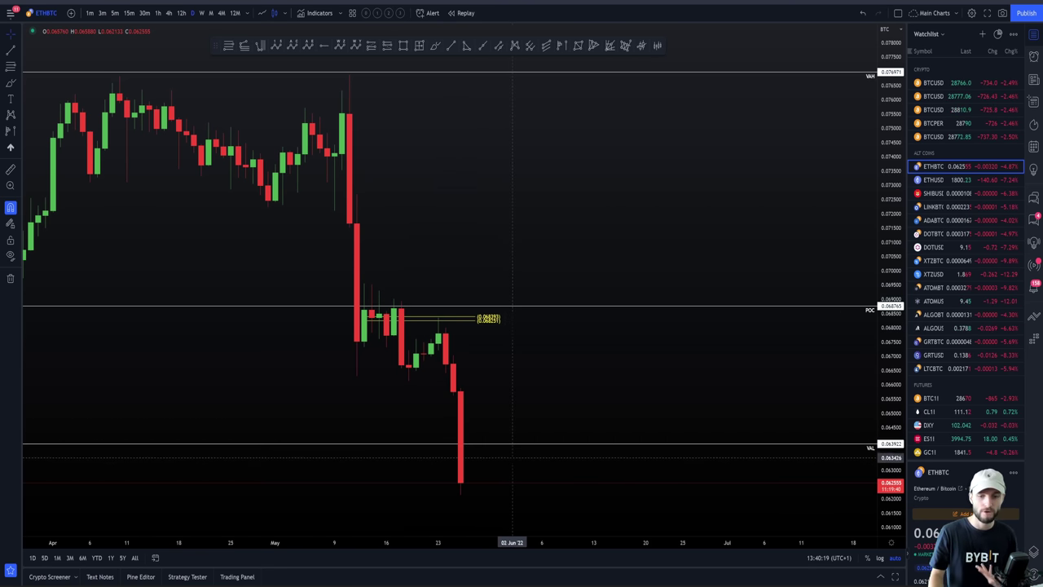
left_click(158, 12)
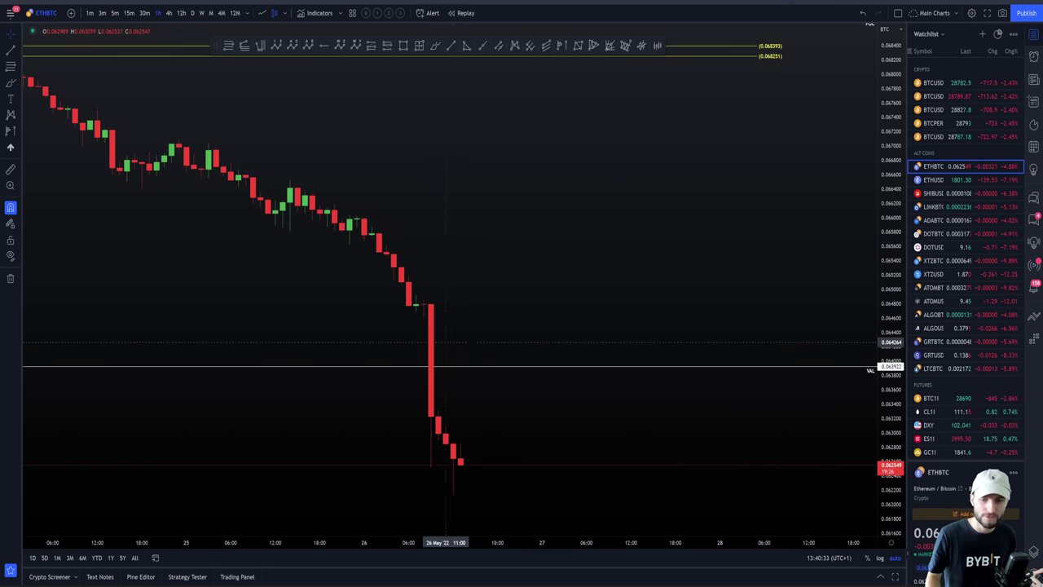
left_click(169, 13)
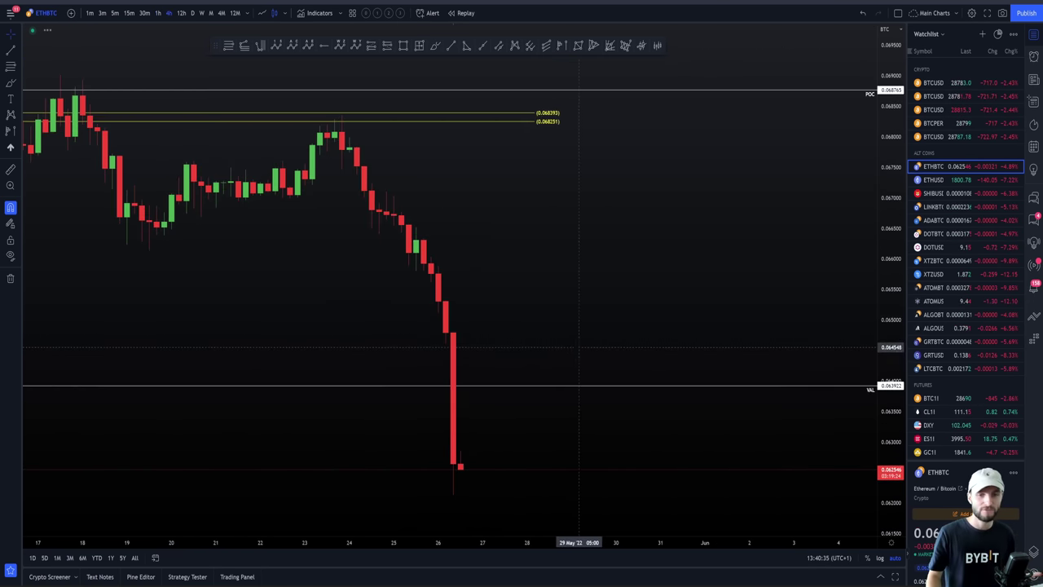
scroll(531, 408, "up", 2)
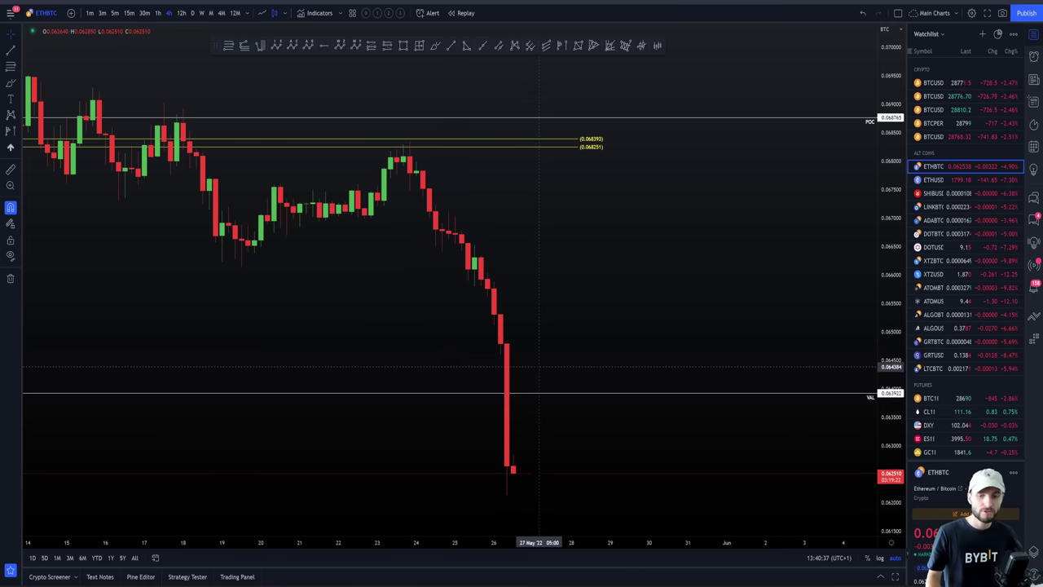
scroll(506, 351, "up", 2)
left_click(144, 13)
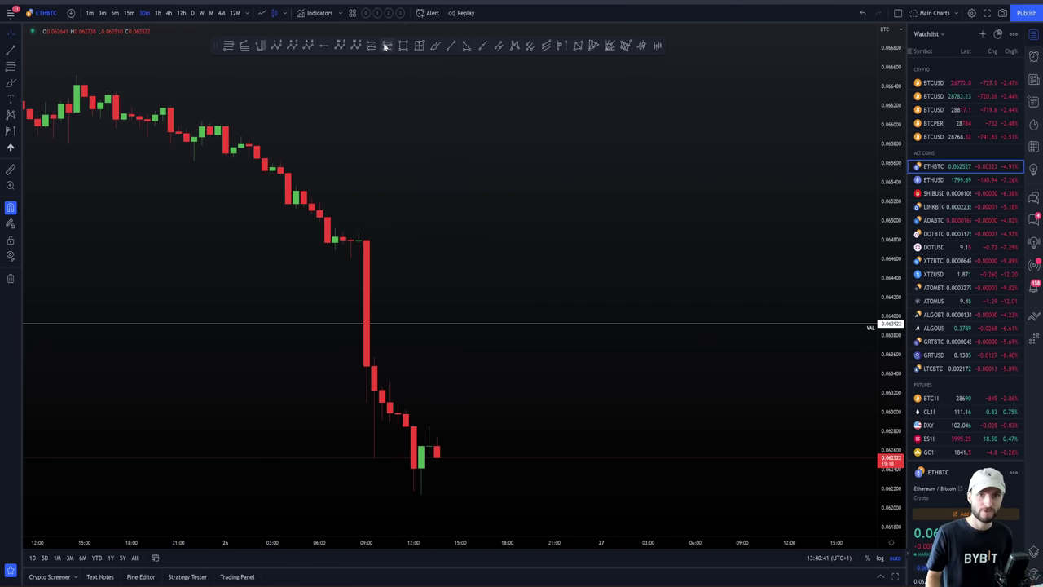
Step: Mark the VAL and the steep 26 May drop through it with brush strokes on the 30-minute chart, and undo the strokes
left_click(435, 46)
left_click_drag(344, 323, 423, 324)
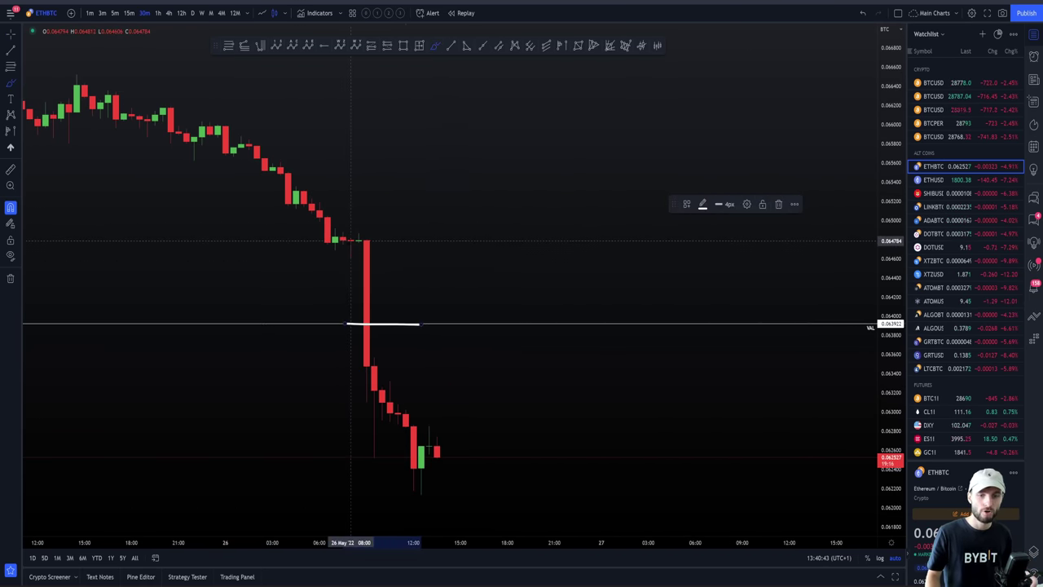
mouse_move(351, 241)
left_mouse_down()
mouse_move(367, 314)
mouse_move(420, 432)
left_mouse_up()
key("ctrl+z")
key("ctrl+z")
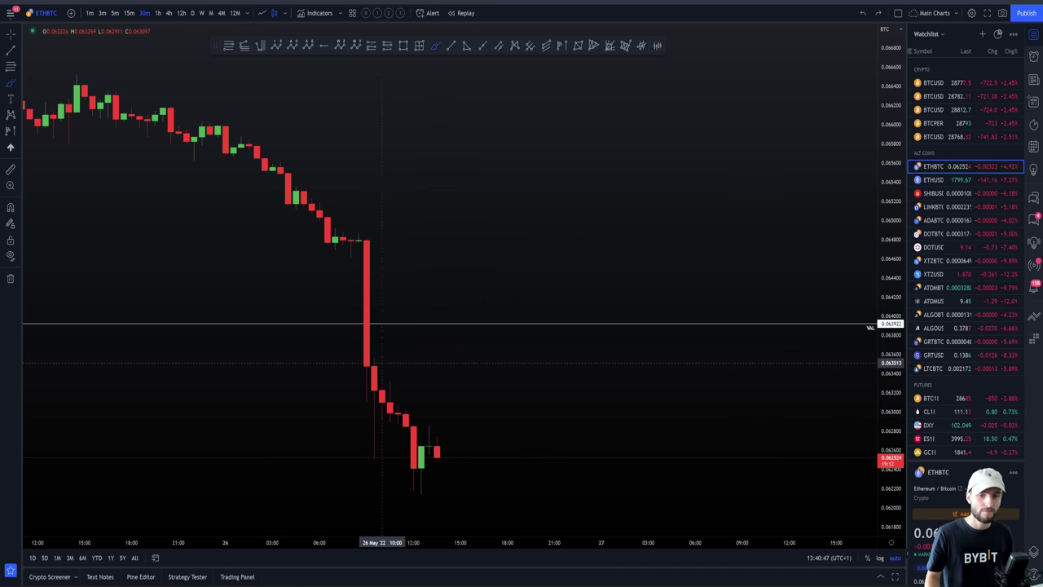
left_click_drag(353, 324, 414, 327)
left_click_drag(365, 241, 374, 366)
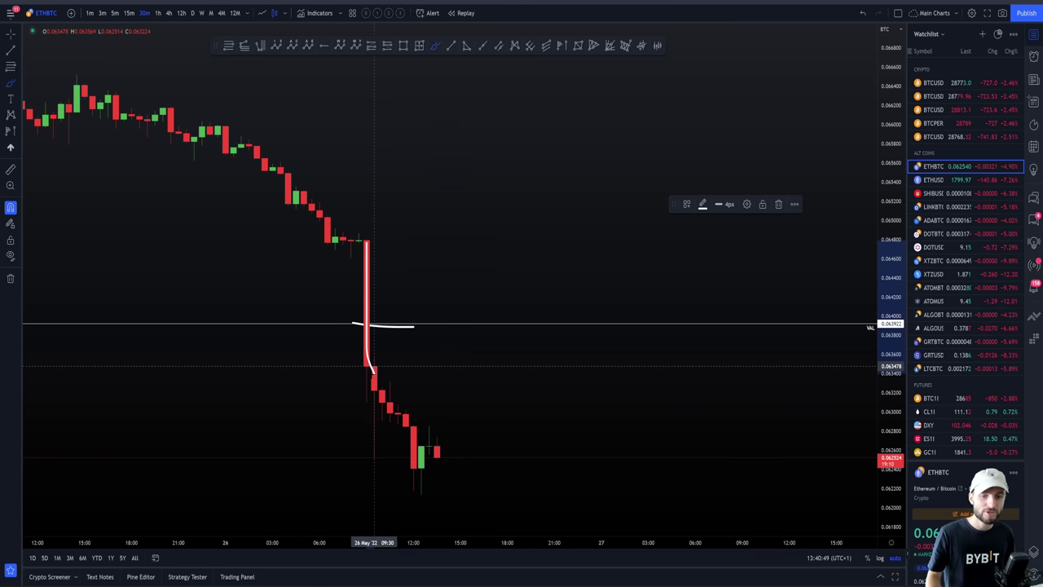
key("ctrl+z")
key("ctrl+z")
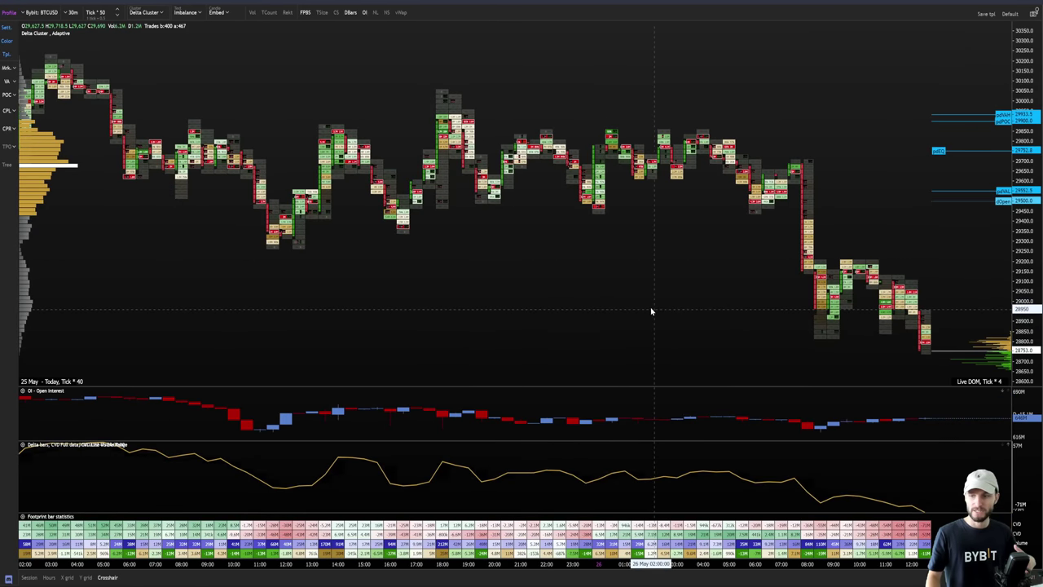
Step: Examine the most recent delta clusters of Bybit BTCUSD on the 30-minute footprint chart
left_click_drag(650, 309, 442, 277)
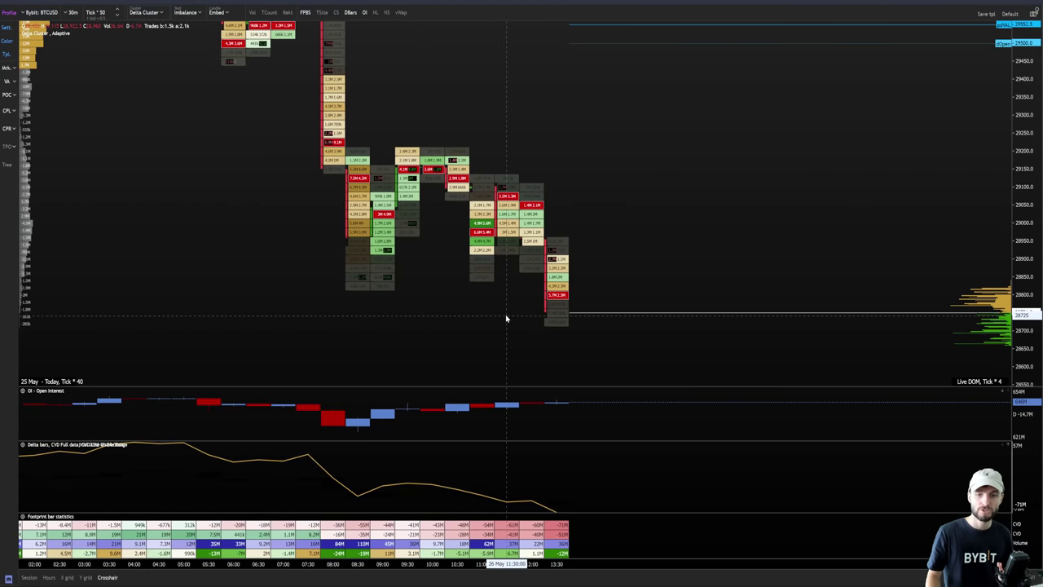
scroll(489, 305, "up", 1)
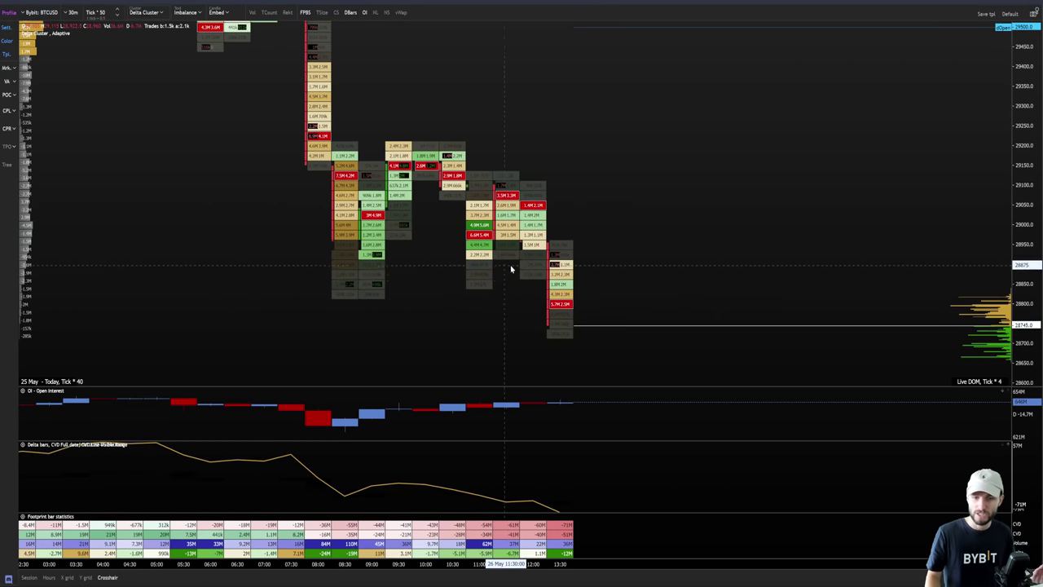
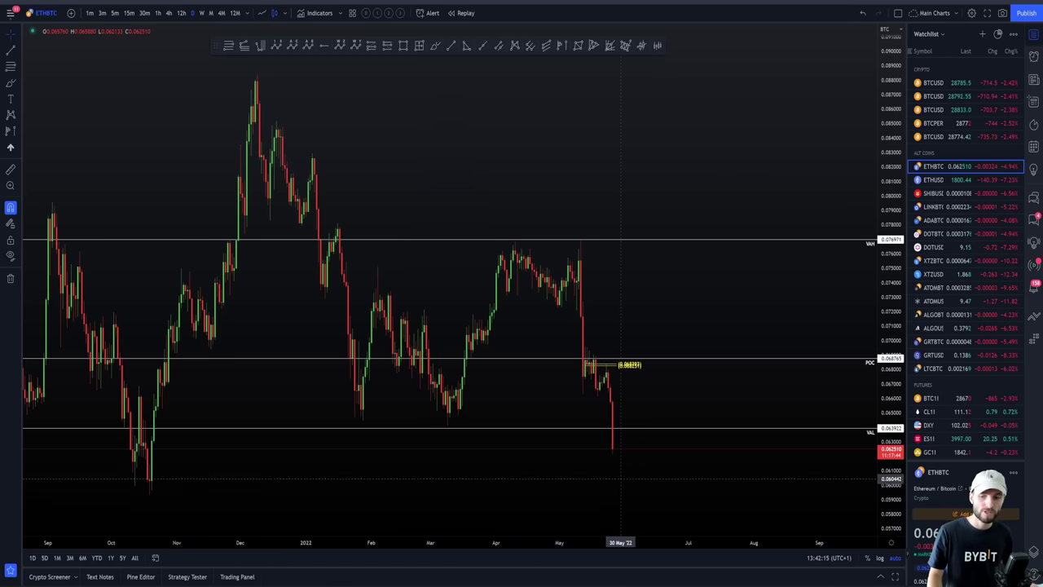
Step: Sketch a bounce from the current low up to the VAL on the daily ETHBTC chart with the brush, and delete the stroke
scroll(625, 471, "up", 5)
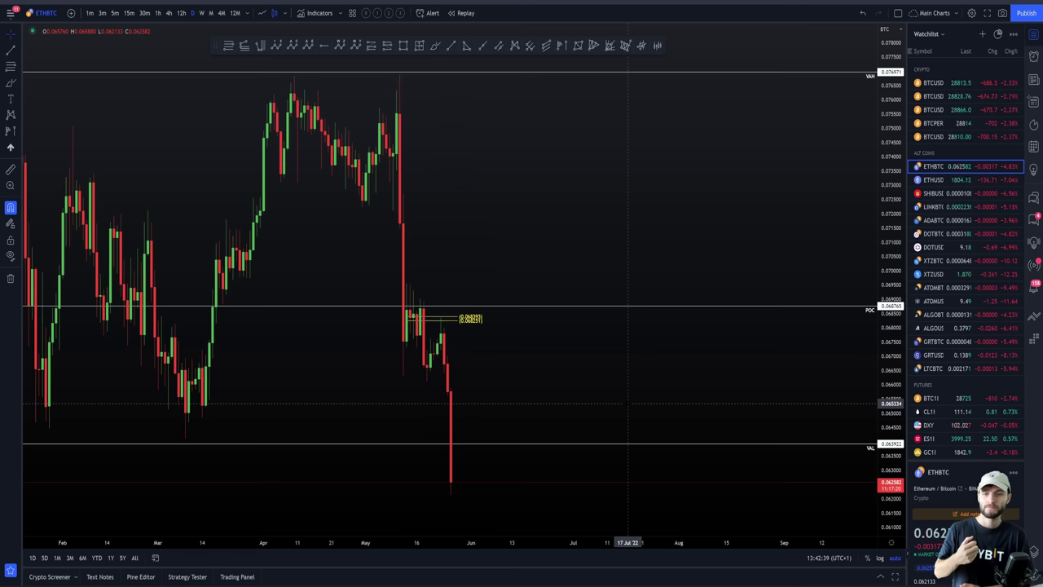
scroll(578, 407, "down", 3)
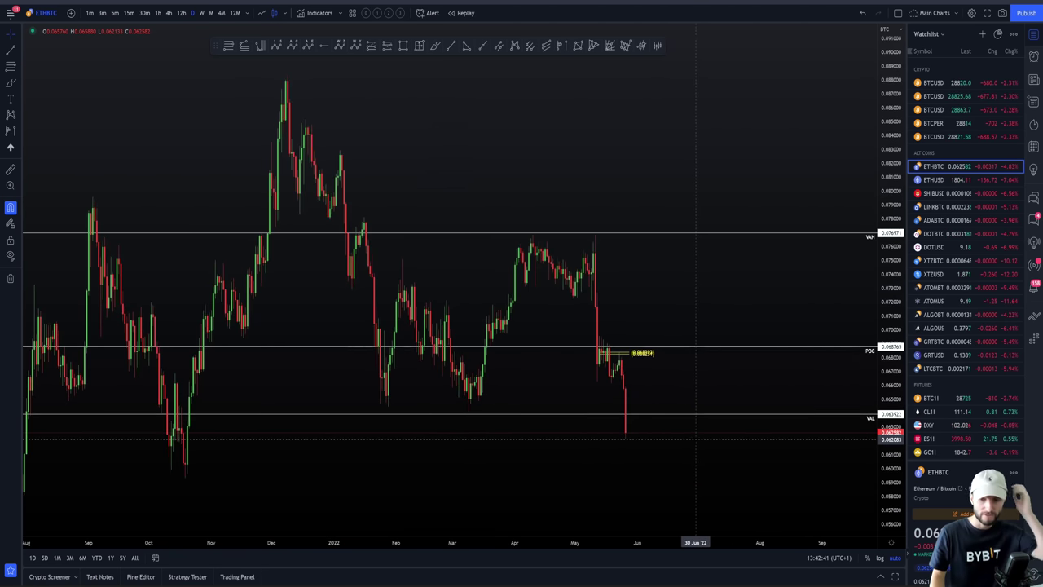
left_click_drag(696, 438, 657, 438)
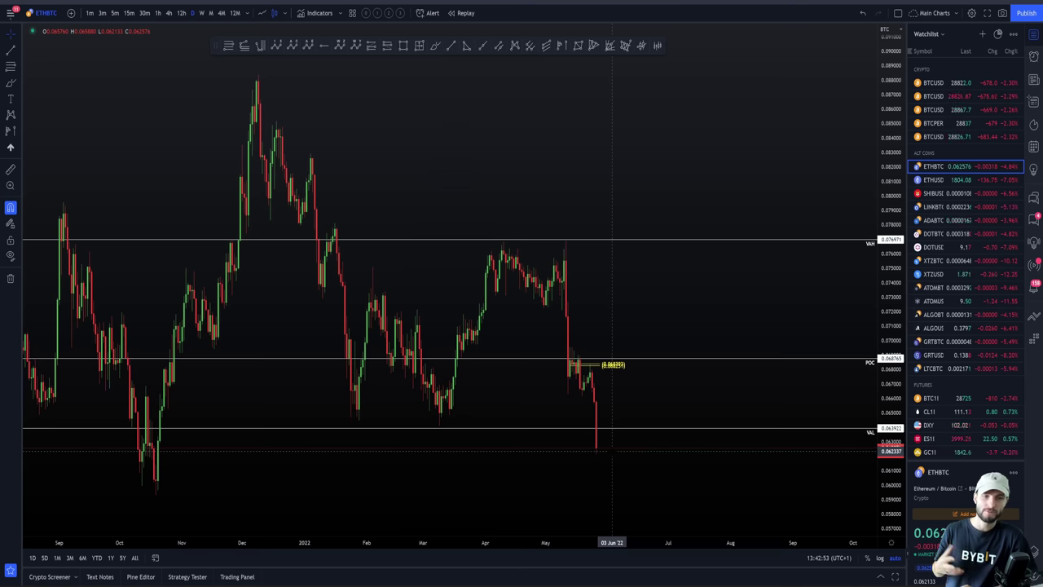
left_click(434, 45)
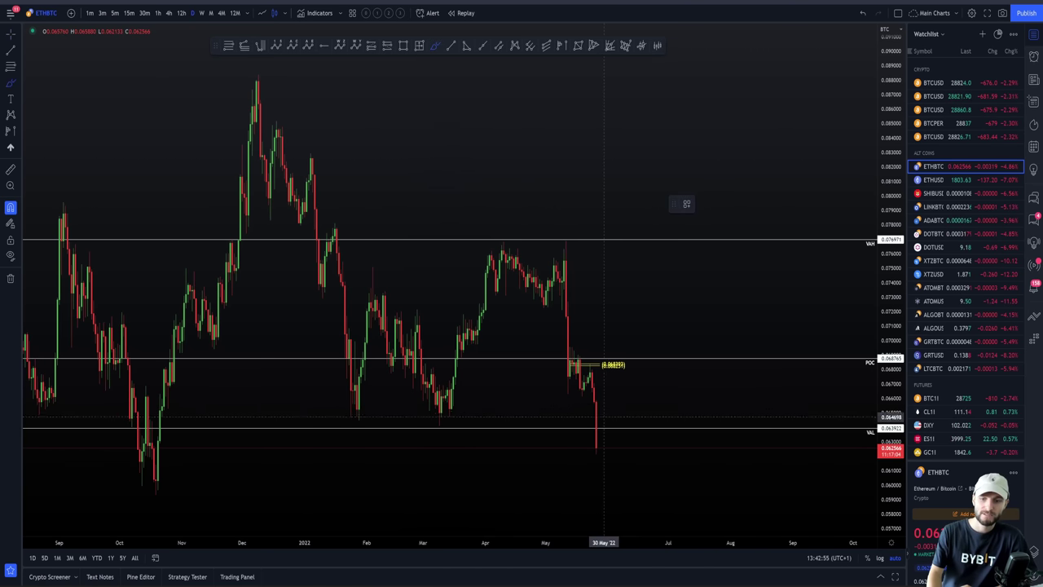
left_click_drag(599, 450, 617, 425)
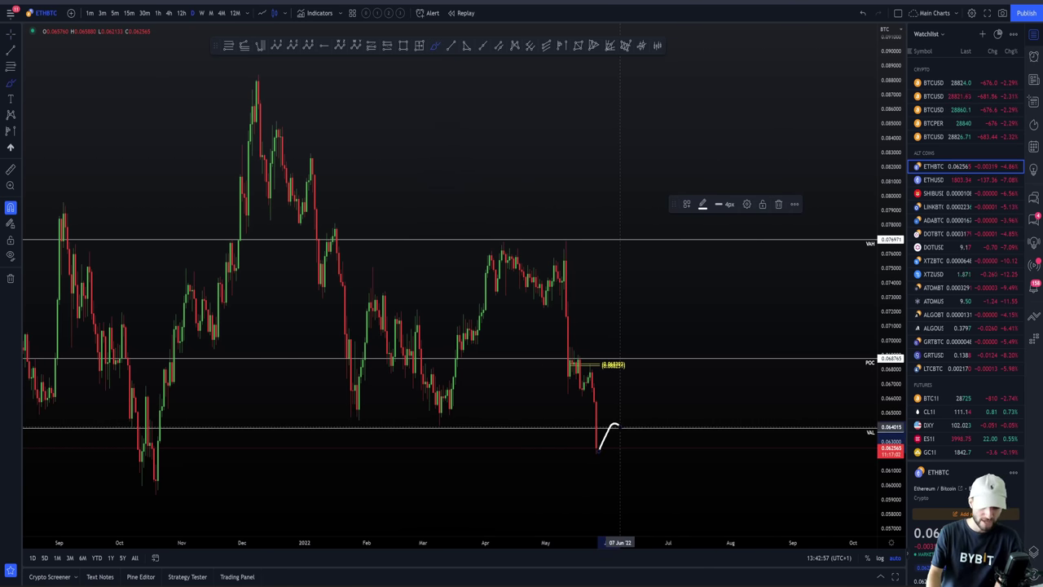
key("Delete")
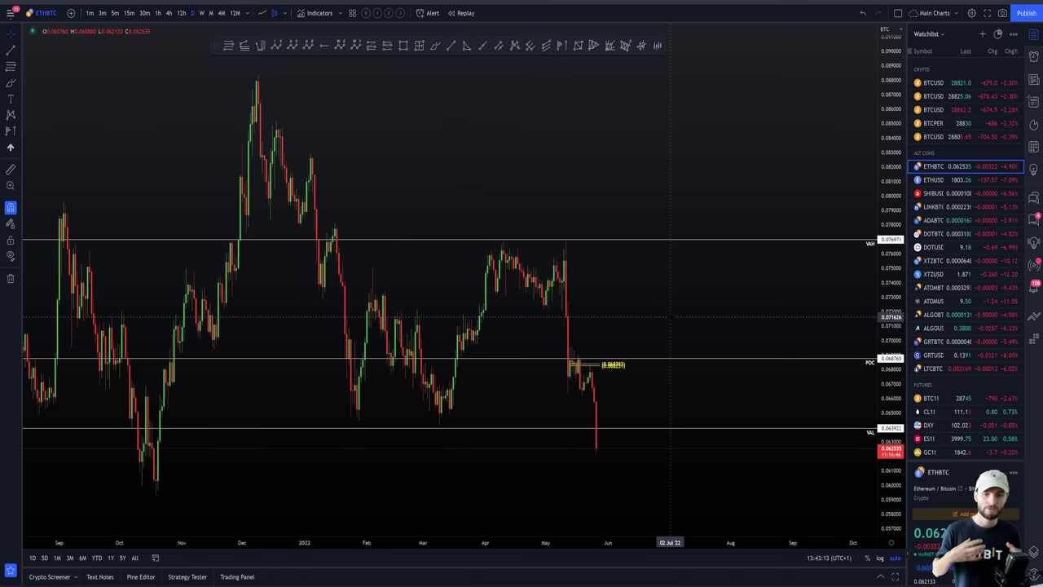
Step: Switch ETHBTC to the 1-hour timeframe and examine the decline from the retracement levels through the VAL
left_click(157, 13)
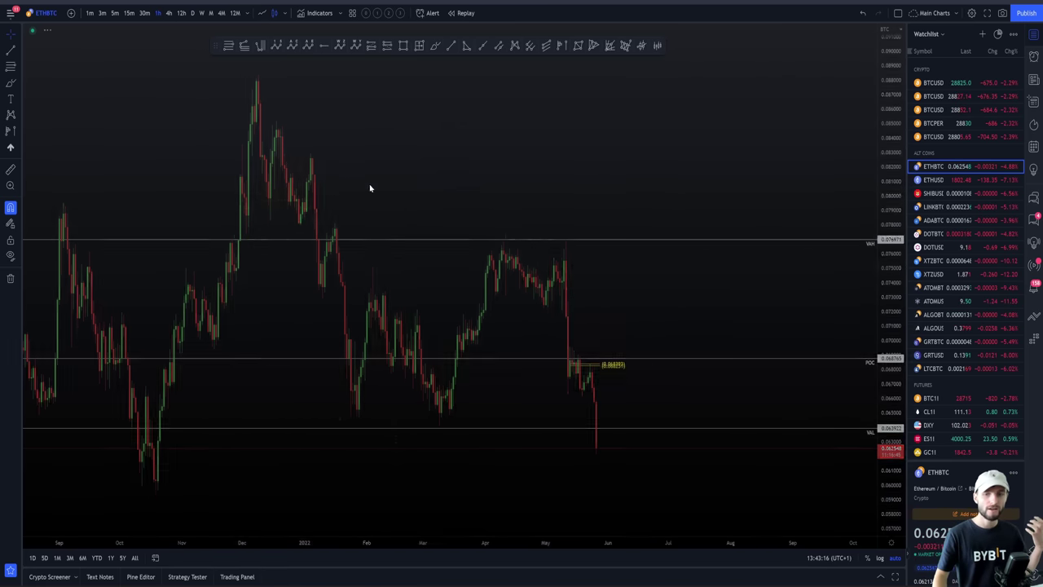
scroll(489, 277, "down", 3)
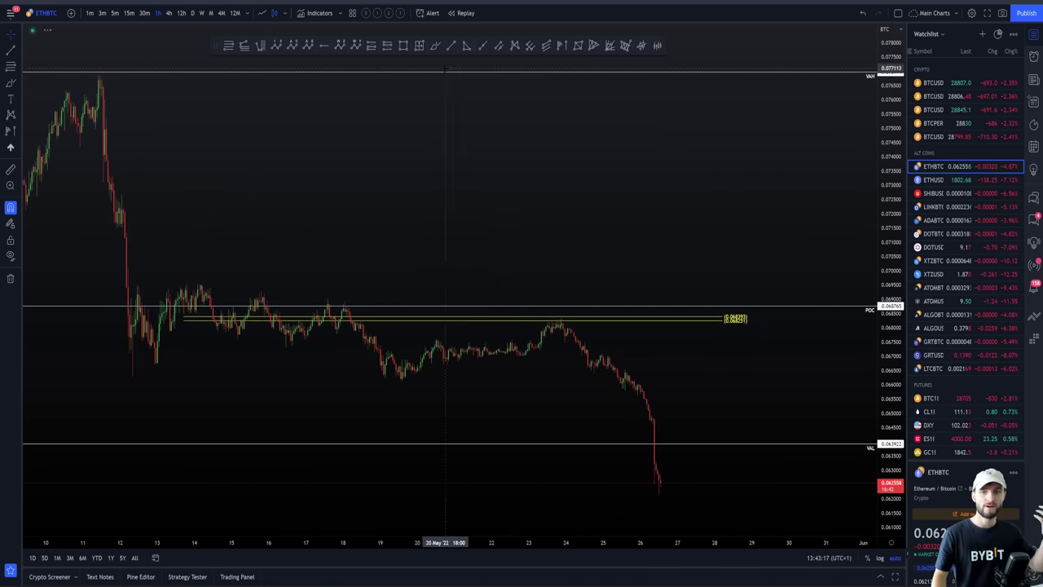
scroll(658, 245, "up", 4)
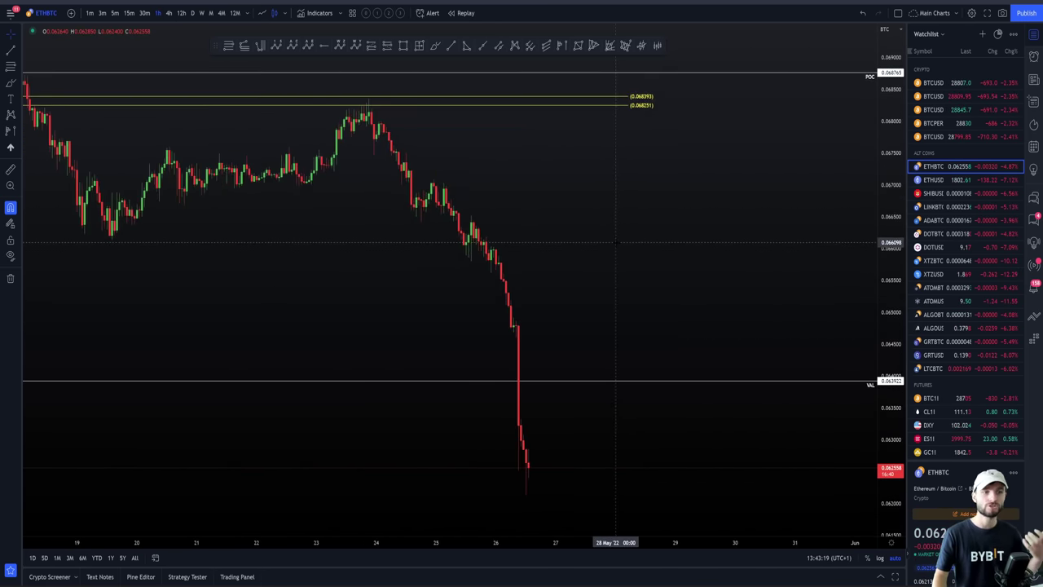
scroll(559, 326, "down", 1)
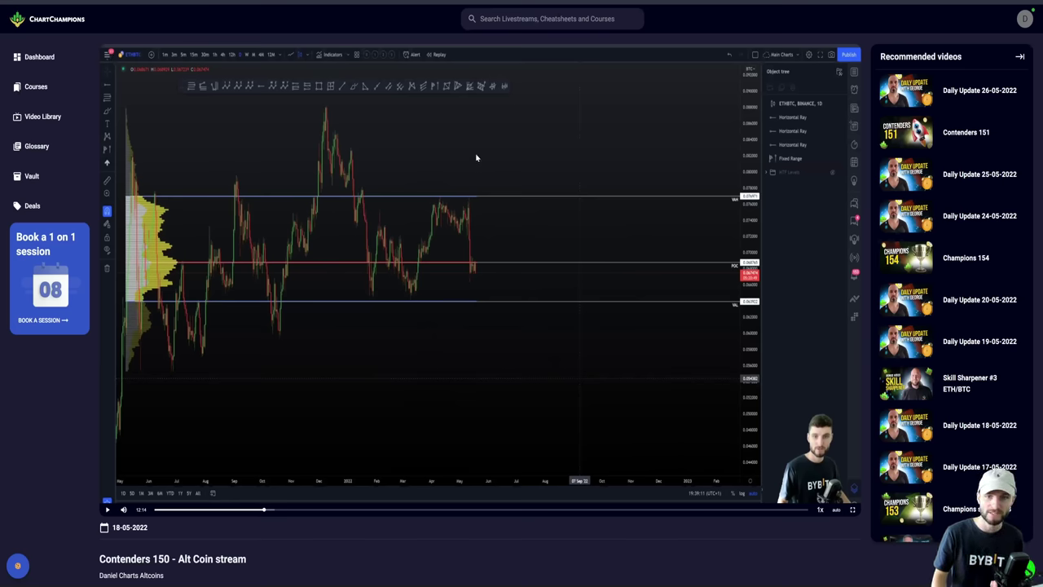
Step: Switch to Discord and bring up the Chart Champions general-chat channel
key("alt+Tab")
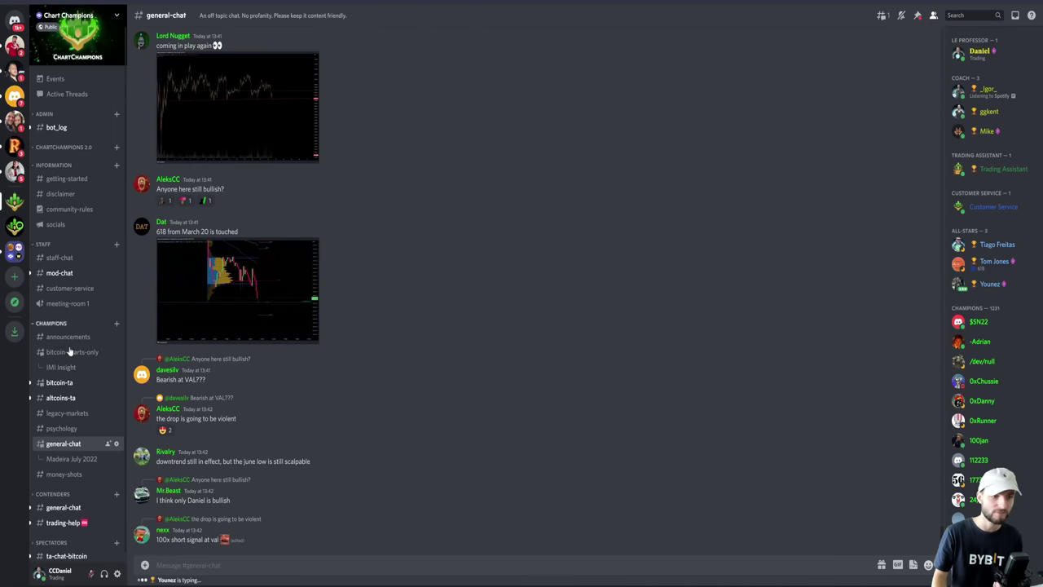
Step: Open the altcoins-ta channel and read the 10:26 post on the ETH drop, highlighting its key phrases
left_click(60, 398)
scroll(375, 366, "up", 10)
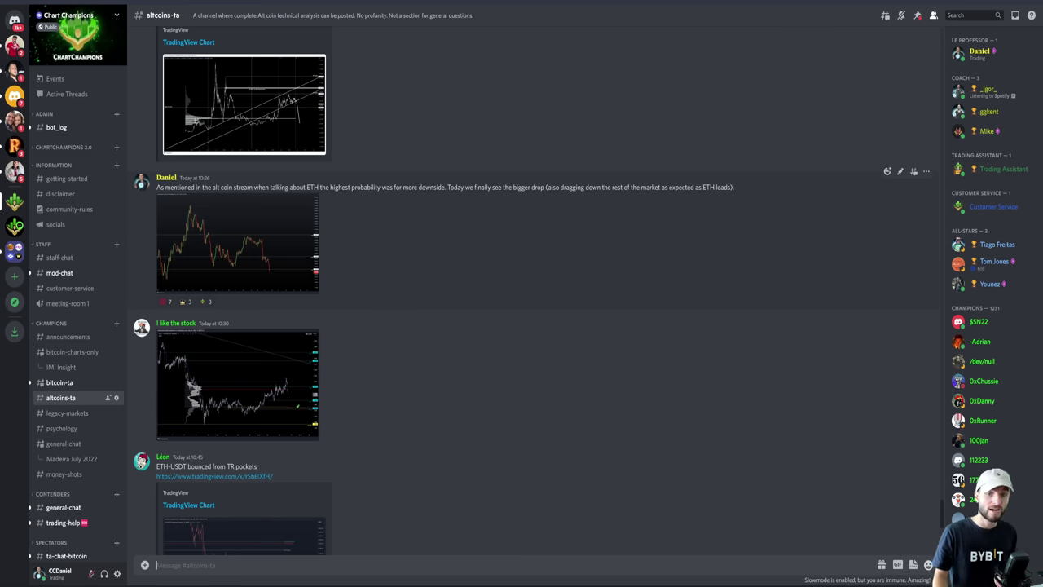
left_click_drag(446, 187, 534, 187)
left_click(533, 186)
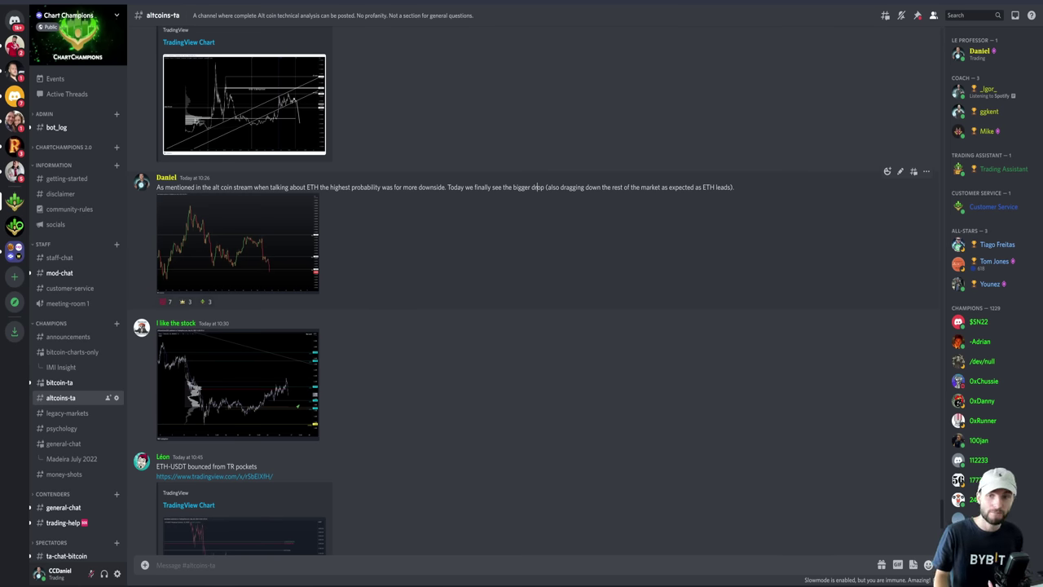
left_click_drag(697, 187, 723, 186)
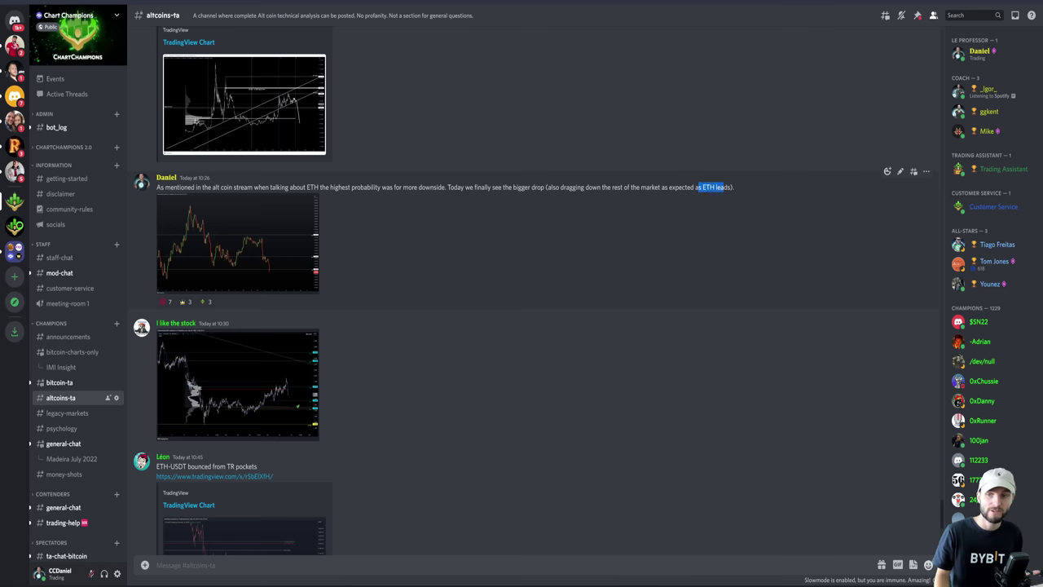
left_click(724, 186)
left_click_drag(550, 186, 640, 186)
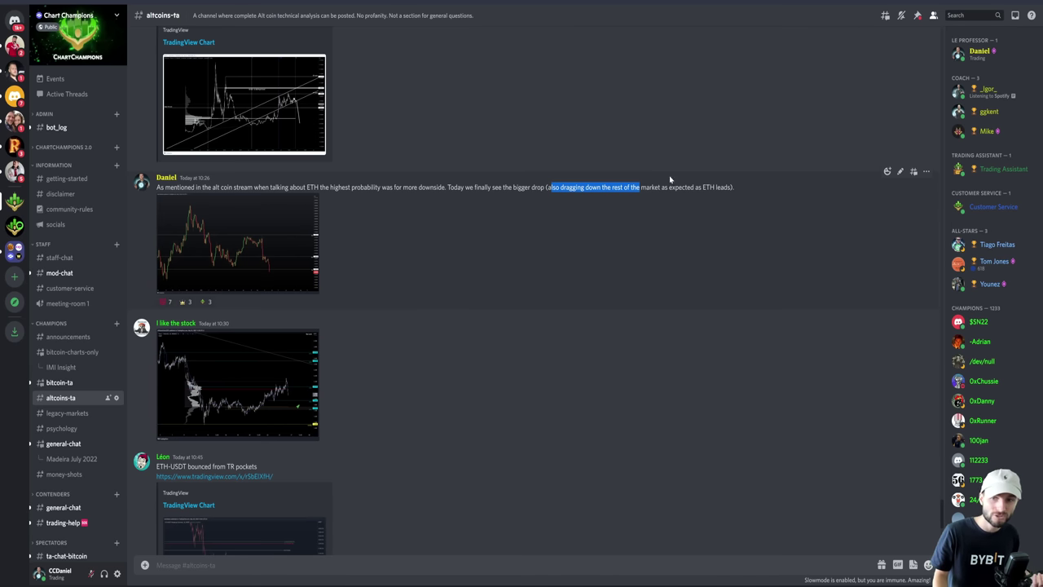
left_click(669, 179)
Step: Switch to TradingView and bring up the 1-hour XTZBTC chart with its May price action in view
key("alt+Tab")
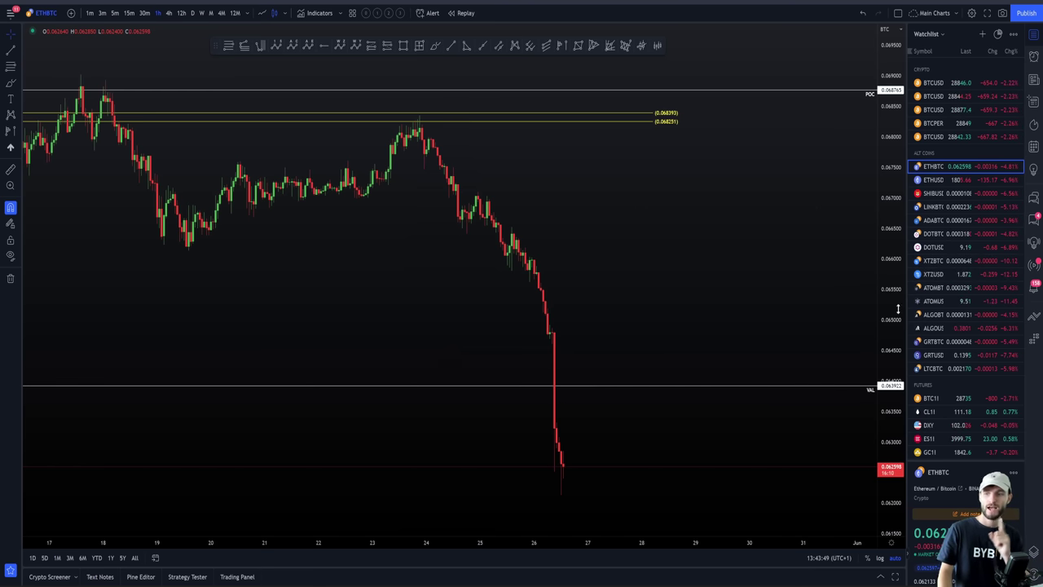
left_click(933, 261)
scroll(659, 351, "down", 5)
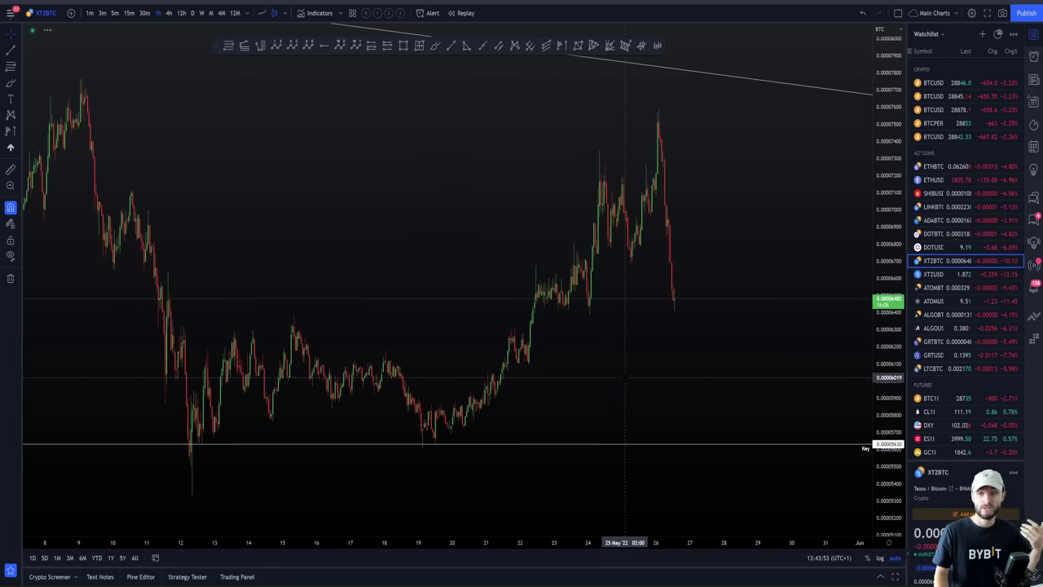
Step: Mark the XTZBTC lows of 18 to 20 May at the Key level with a rectangle and a brush circle around it
left_click(406, 46)
scroll(440, 415, "up", 2)
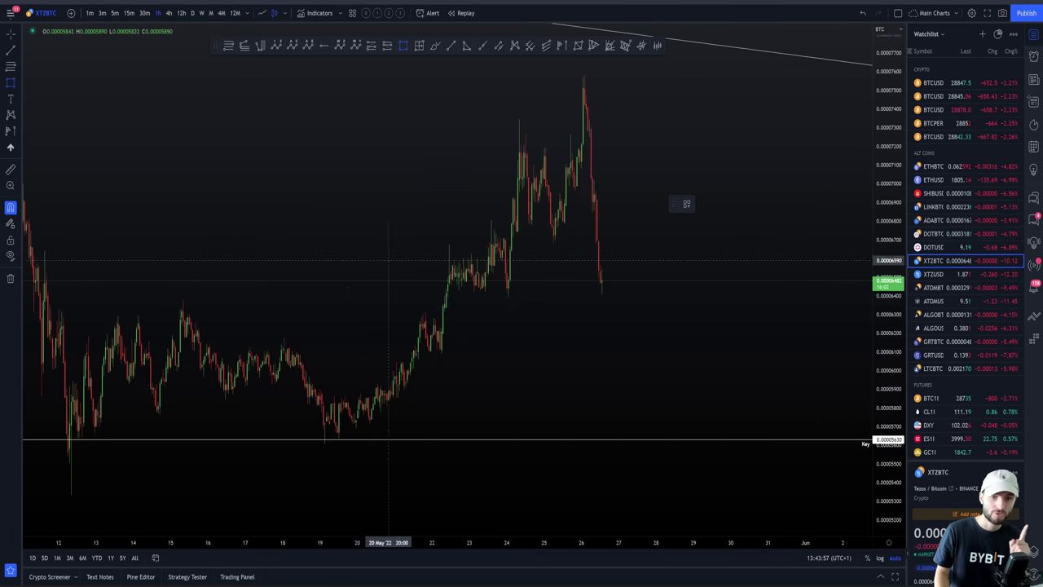
left_click_drag(303, 417, 377, 450)
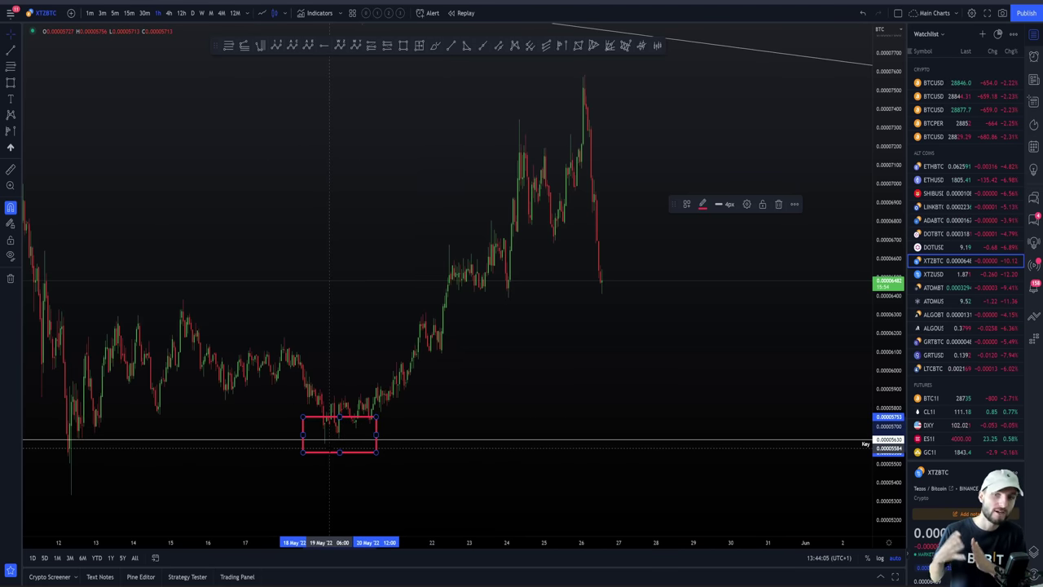
left_click(435, 46)
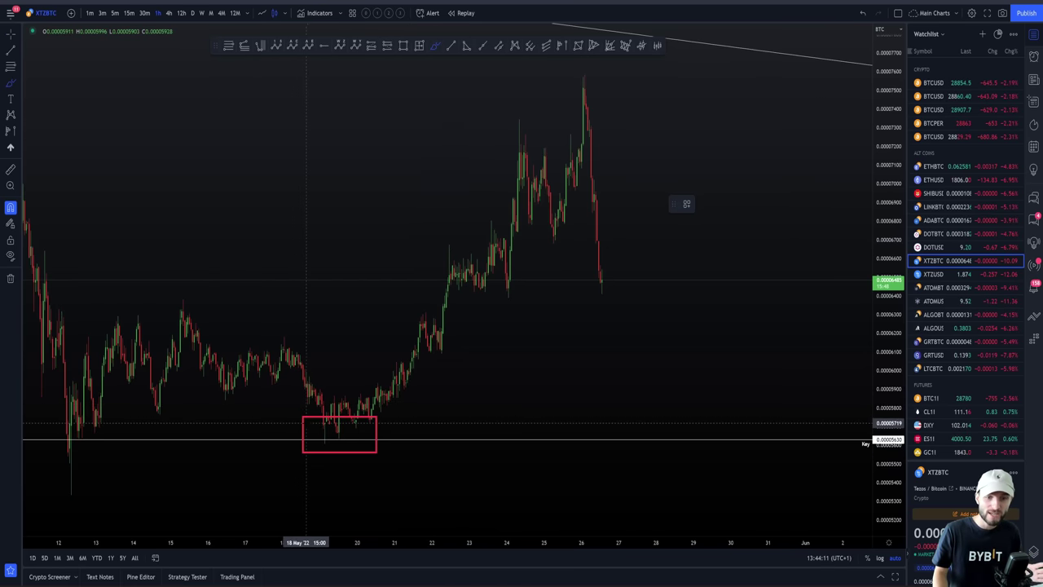
mouse_move(305, 422)
left_mouse_down()
mouse_move(393, 432)
mouse_move(326, 446)
mouse_move(328, 420)
left_mouse_up()
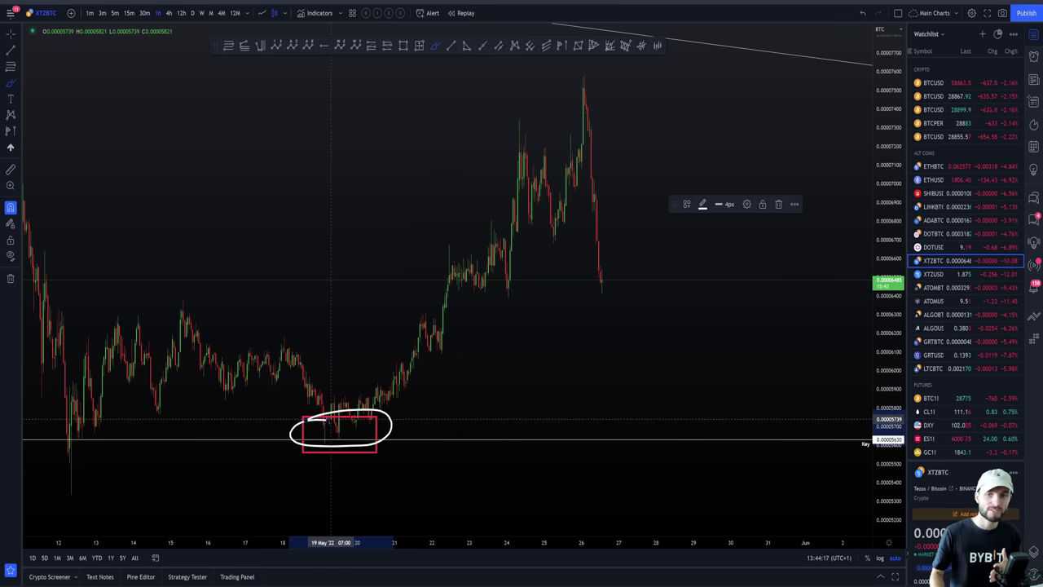
Step: Circle the XTZBTC highs of 24 to 26 May with the brush, and undo all the drawings on the chart
mouse_move(495, 150)
left_mouse_down()
mouse_move(547, 161)
mouse_move(510, 94)
mouse_move(599, 145)
left_mouse_up()
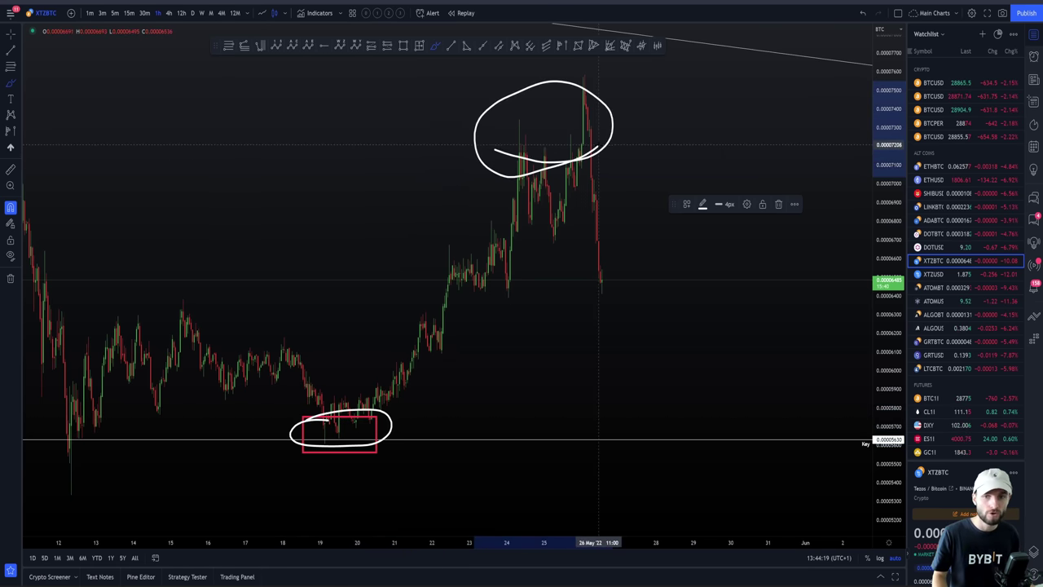
key("ctrl+z")
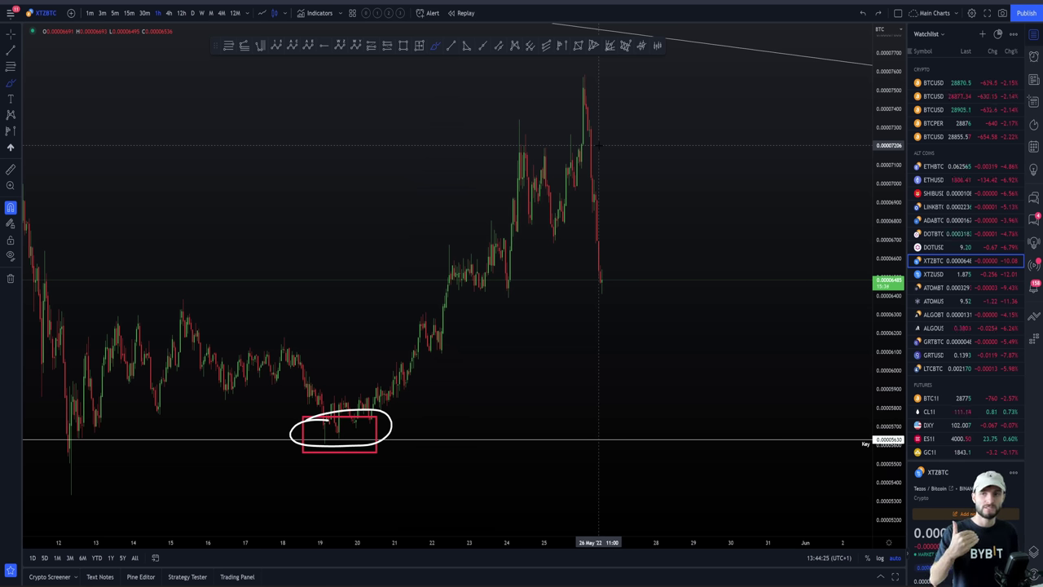
key("ctrl+z")
key("ctrl+z")
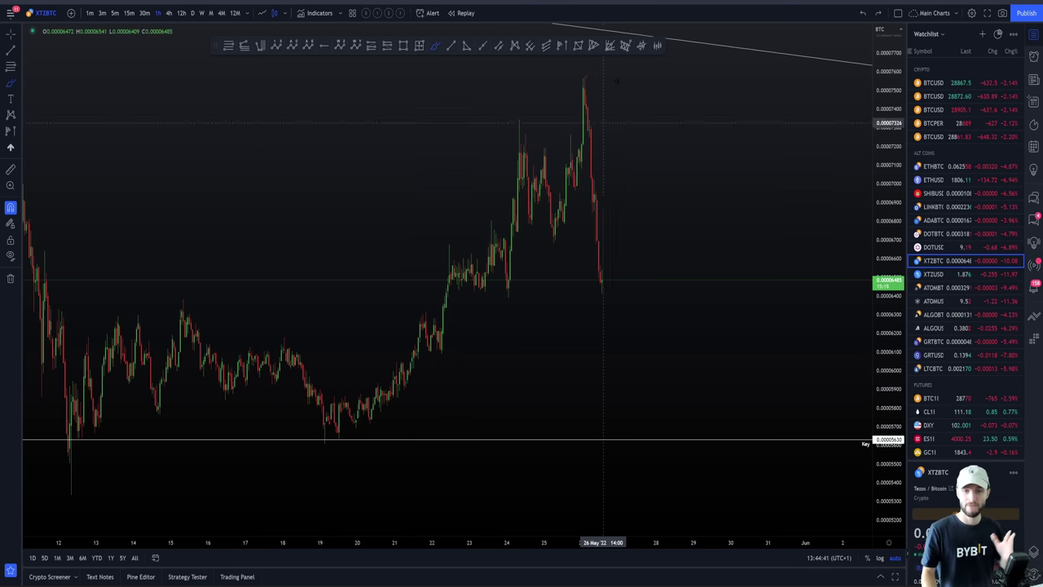
Step: Circle the 19 May low at the Key level with the brush and sketch the rally from it toward the 26 May high
scroll(673, 267, "right", 2)
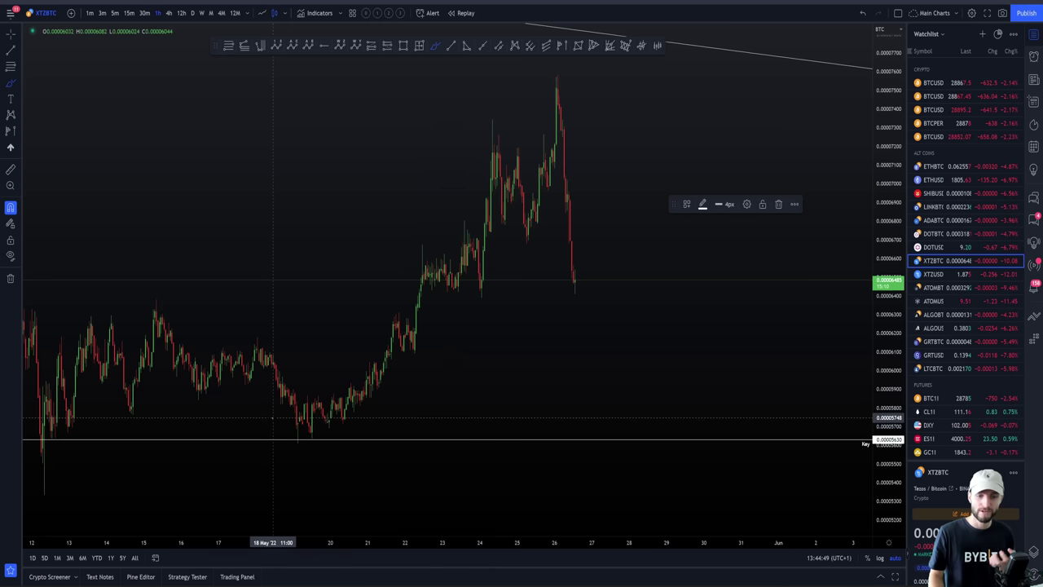
mouse_move(278, 420)
left_mouse_down()
mouse_move(326, 417)
mouse_move(306, 451)
mouse_move(297, 424)
left_mouse_up()
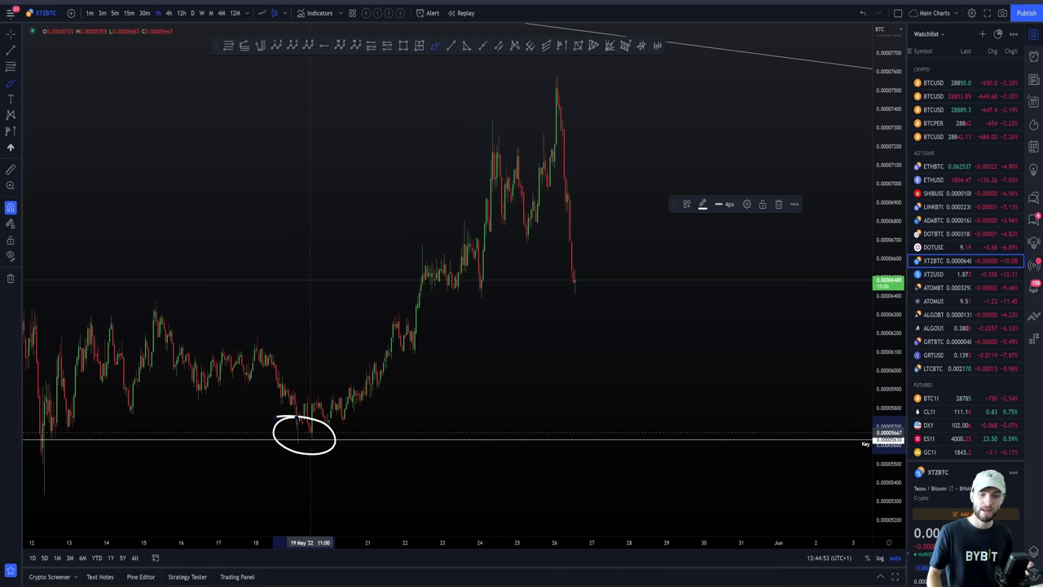
mouse_move(326, 430)
left_mouse_down()
mouse_move(413, 347)
mouse_move(511, 174)
mouse_move(599, 106)
mouse_move(581, 104)
mouse_move(559, 130)
mouse_move(568, 120)
mouse_move(563, 142)
mouse_move(539, 113)
mouse_move(558, 137)
mouse_move(583, 118)
mouse_move(578, 100)
mouse_move(588, 128)
mouse_move(560, 134)
mouse_move(567, 153)
left_mouse_up()
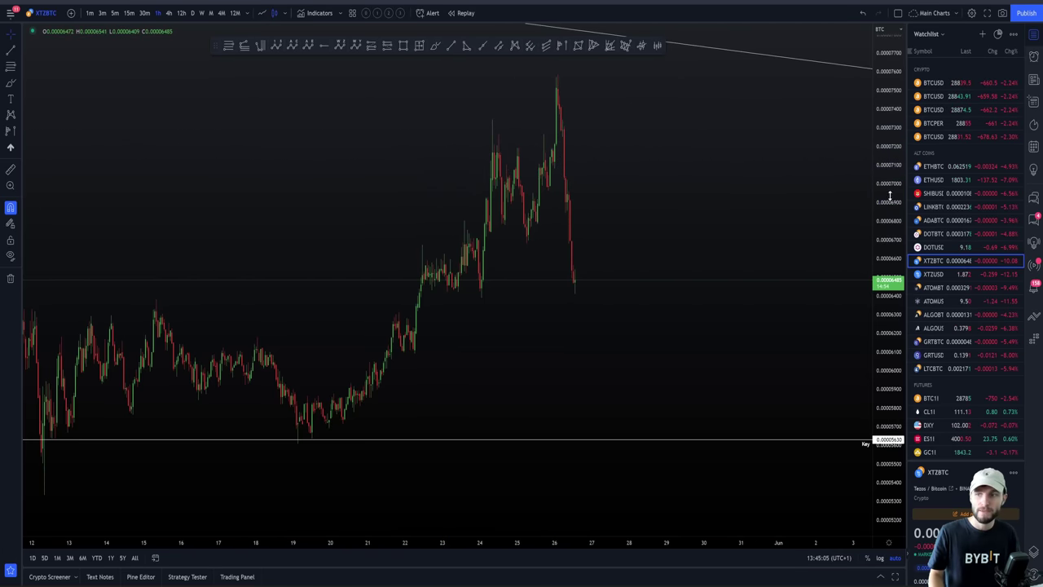
Step: Return the chart to ETHBTC, and switch to Discord to highlight the "highest probability was for more downside" wording in the altcoins-ta post
left_click(933, 166)
scroll(771, 314, "up", 4)
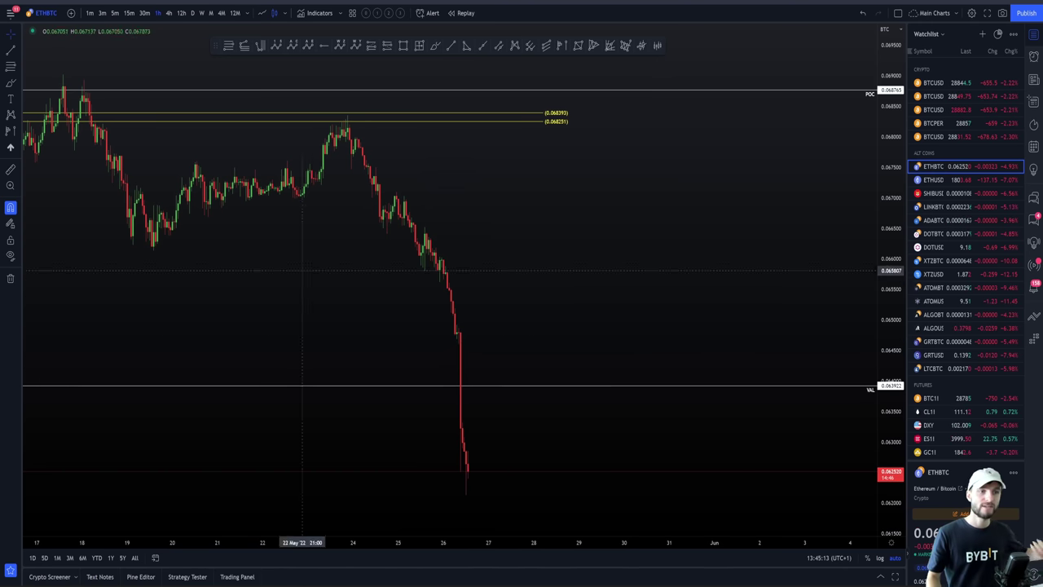
key("alt+Tab")
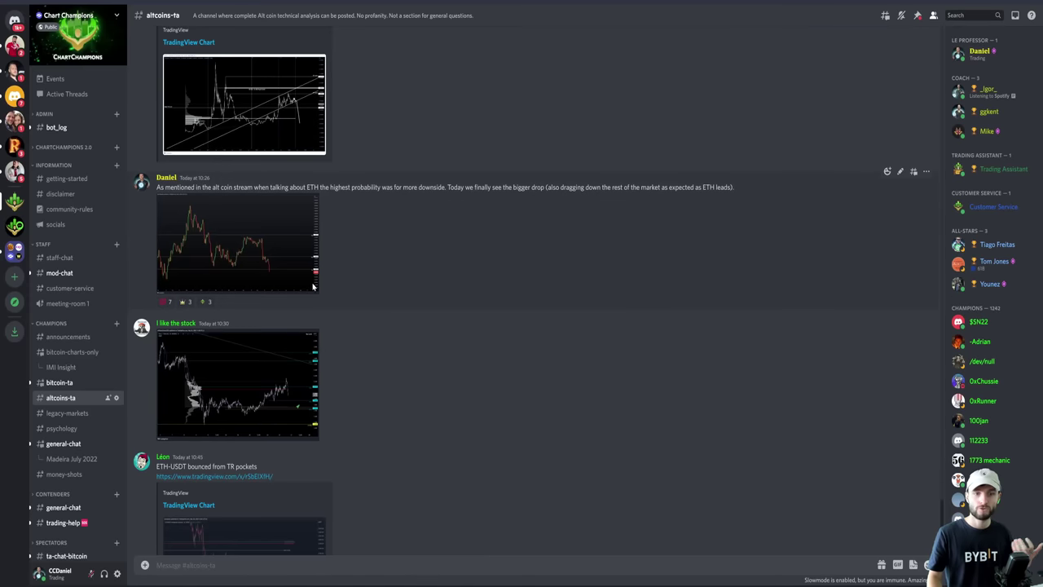
left_click_drag(334, 187, 442, 186)
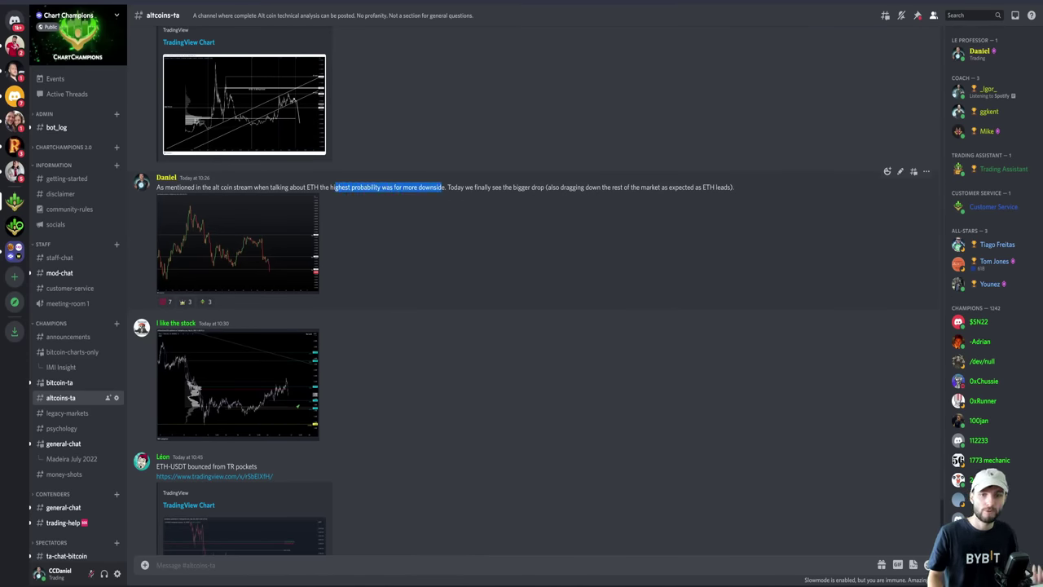
Step: Switch to the ChartChampions portal and bring up the Contenders 150 - Alt Coin stream video page
key("alt+Tab")
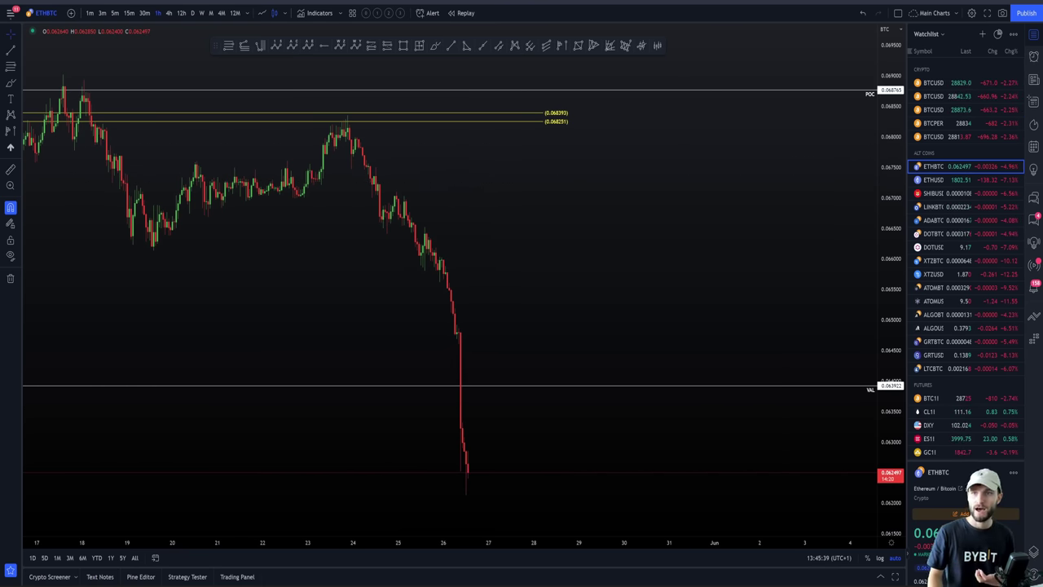
key("alt+Tab")
key("alt+Tab")
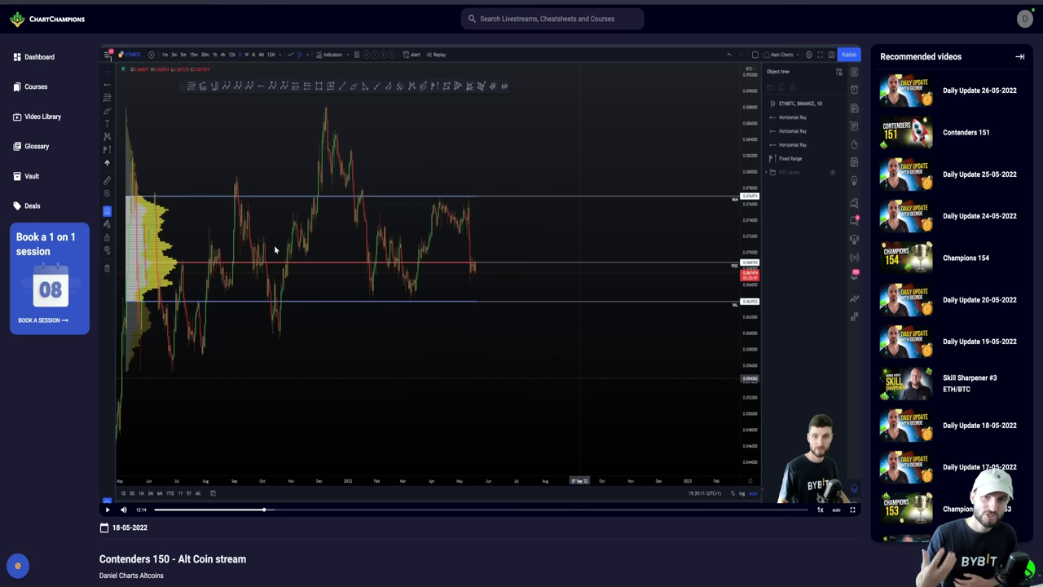
Step: Go back to the portal's Dashboard and look through the downloadable resources in the Vault
left_click(51, 26)
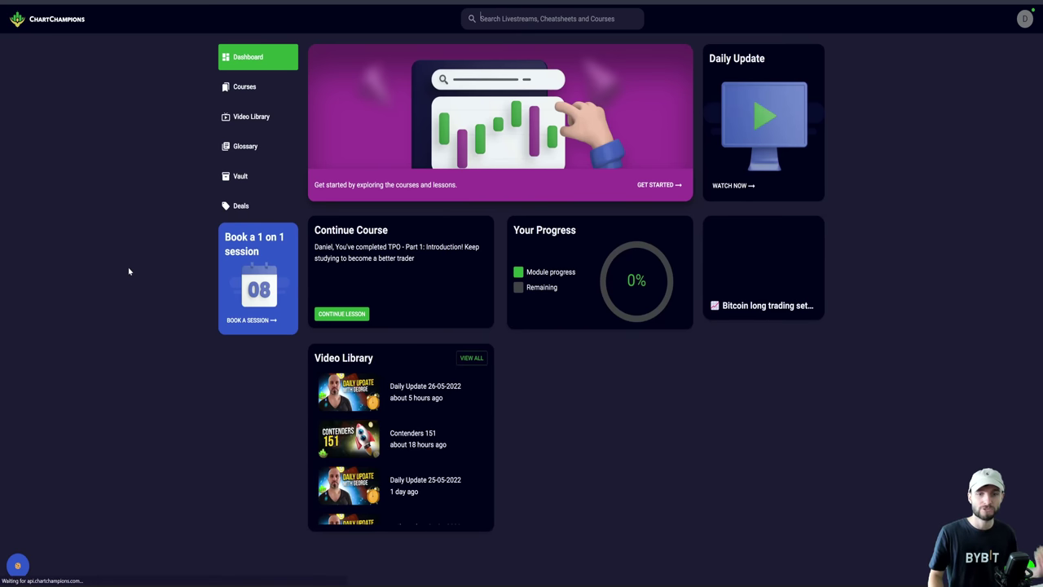
left_click(241, 176)
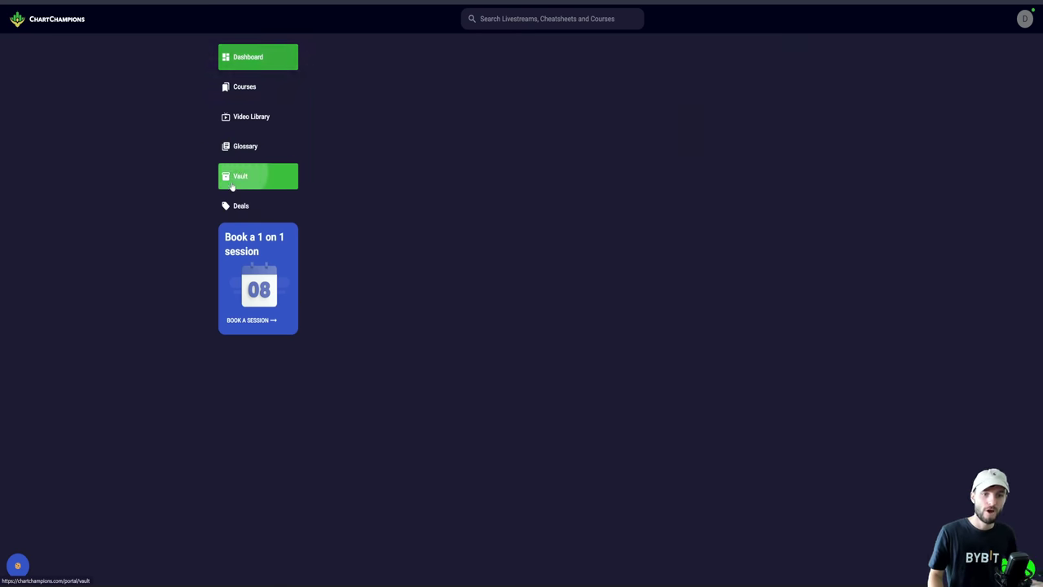
scroll(447, 280, "down", 2)
scroll(447, 279, "up", 2)
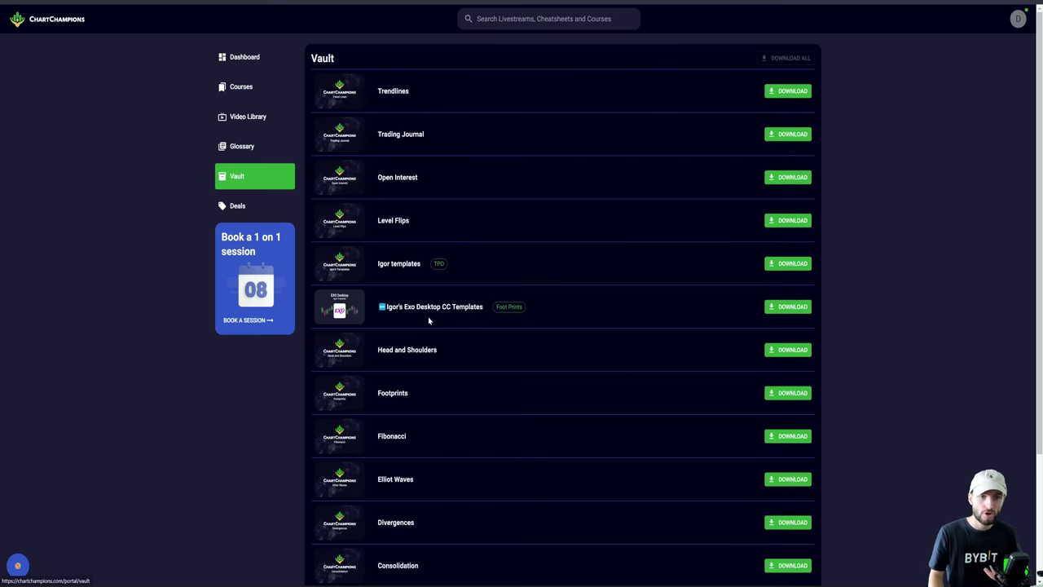
Step: Look through the Glossary of trading terms and open the Video Library with the latest streams
left_click(254, 148)
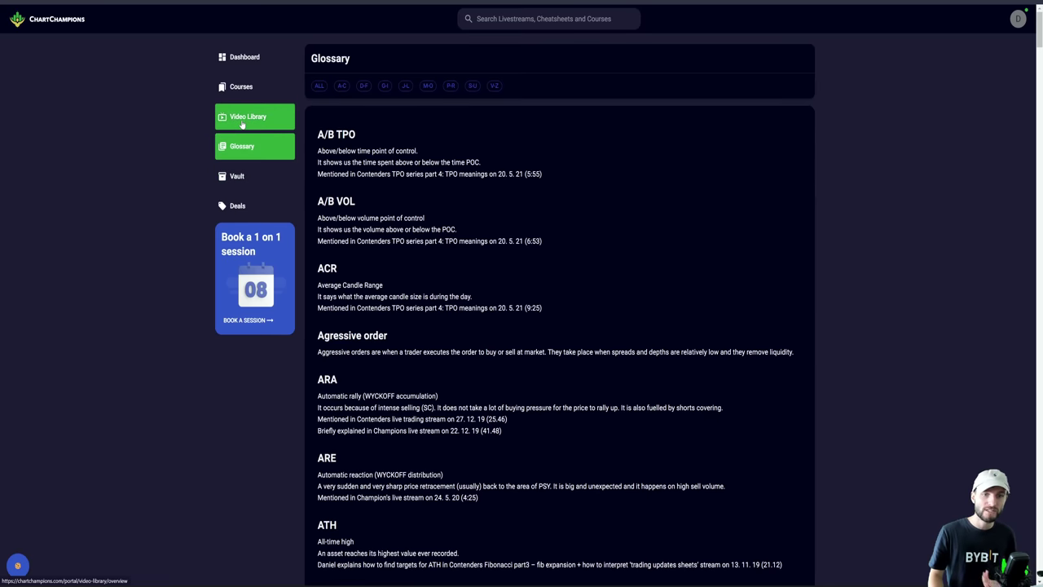
scroll(244, 163, "down", 5)
left_click(250, 123)
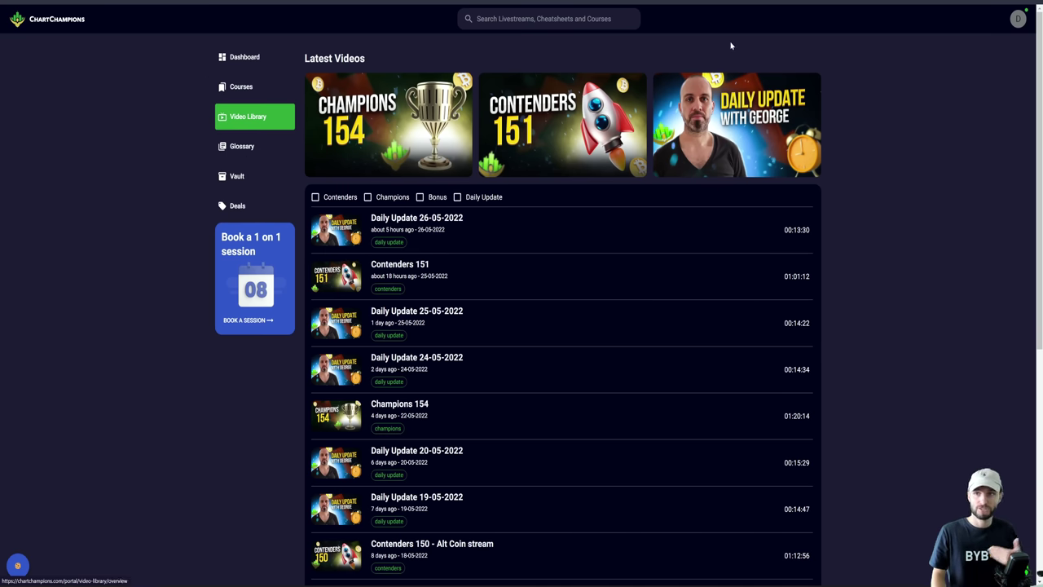
Step: View the Stream Schedule image enlarged in Discord's socials channel, and switch back to the ChartChampions portal
key("alt+Tab")
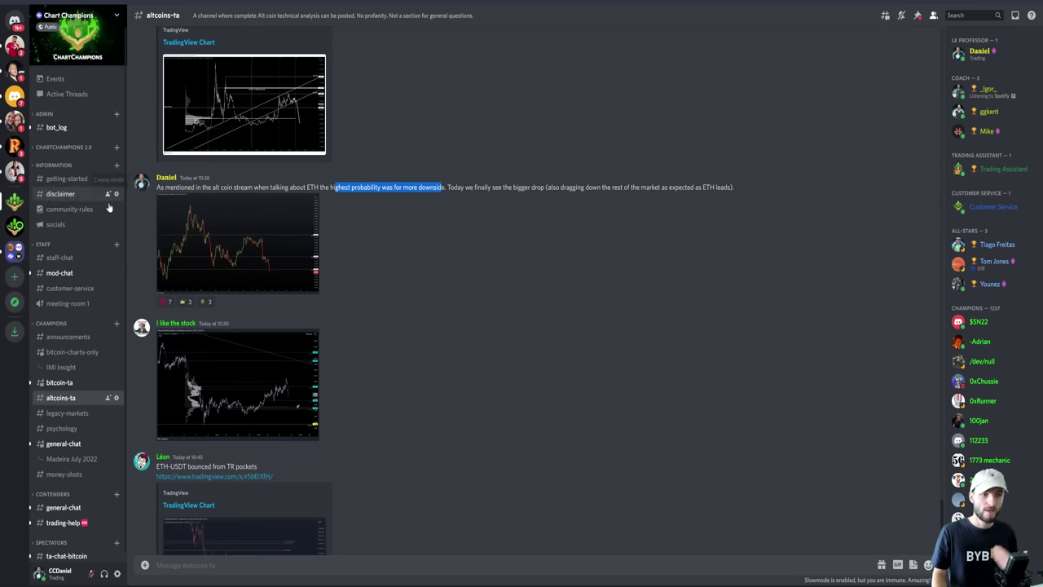
left_click(59, 225)
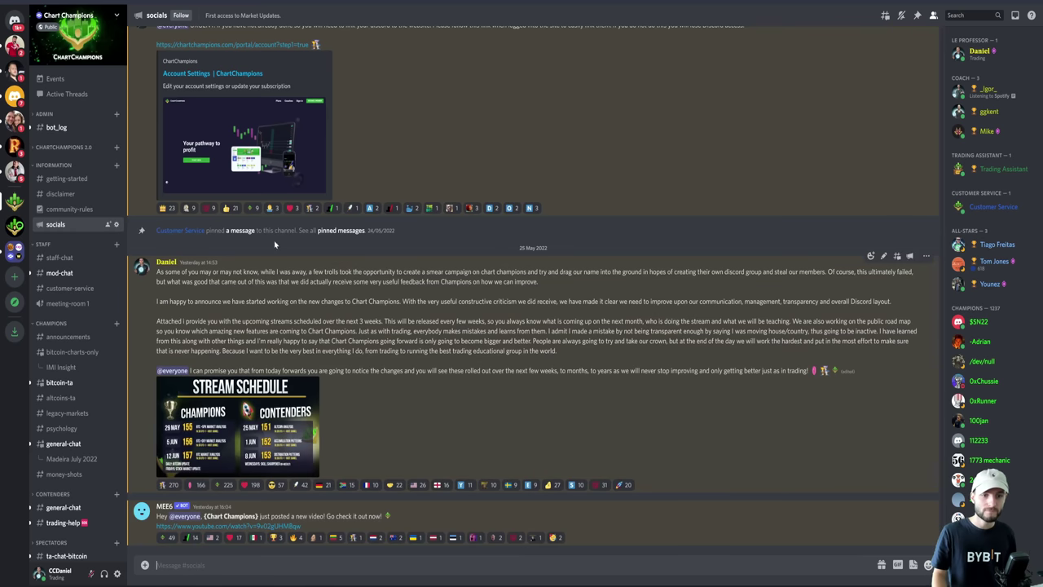
left_click(241, 424)
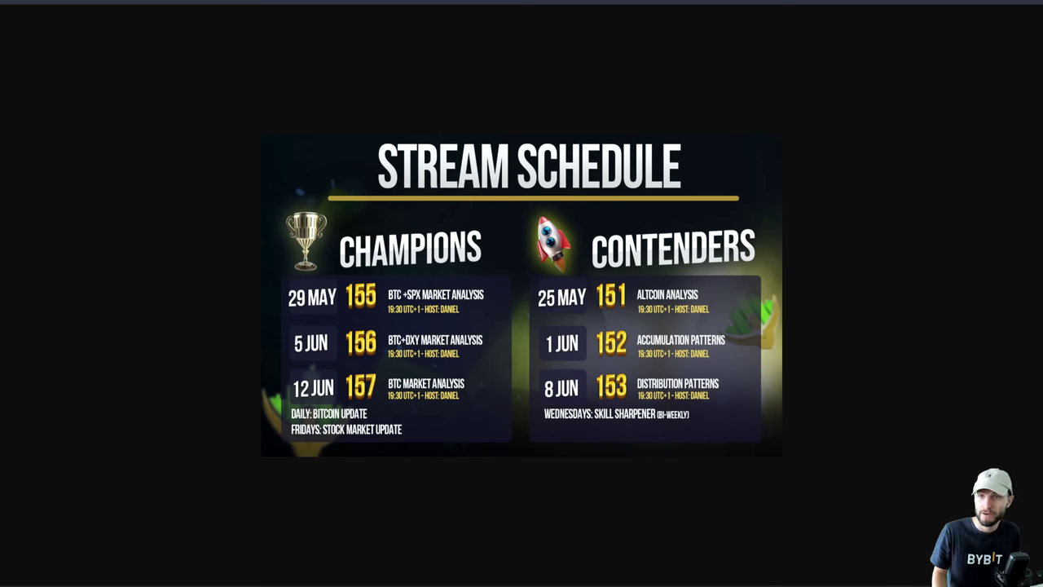
key("alt+Tab")
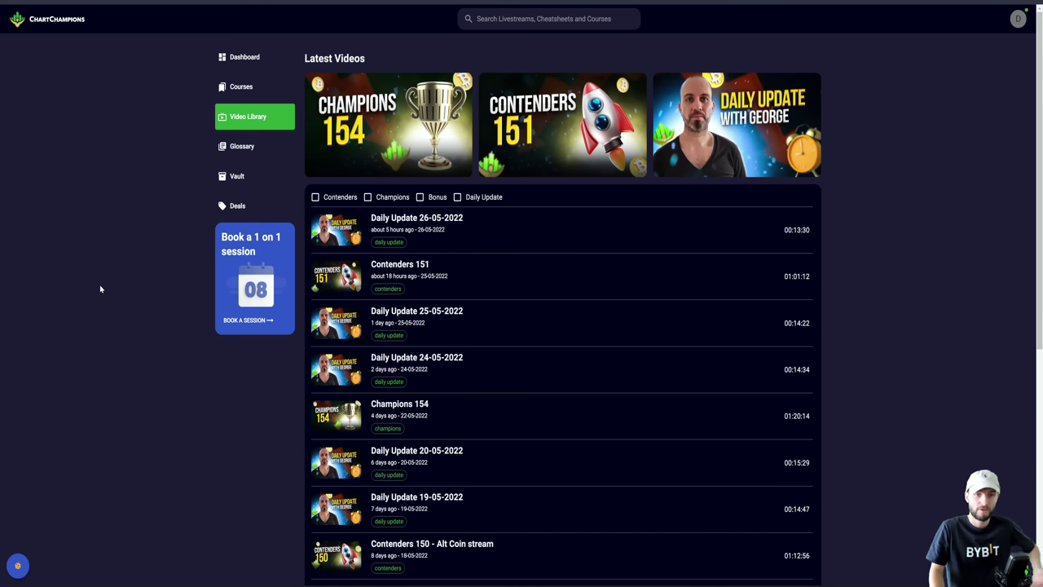